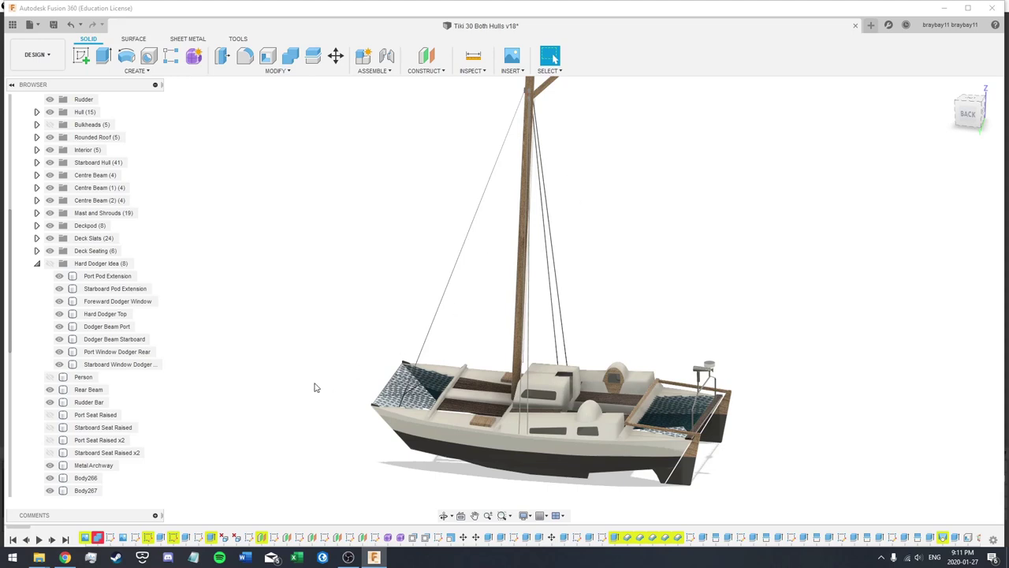
- Examine the catamaran from its port side and stern, including the deckpod, deck slats and rear netting
scroll(314, 387, "down", 5)
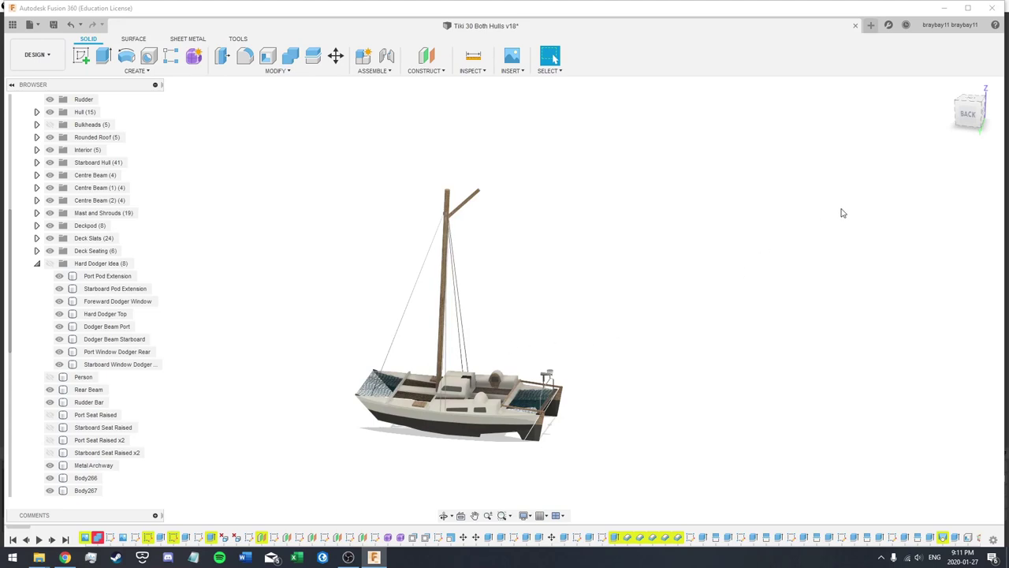
mouse_move(966, 115)
left_mouse_down()
mouse_move(875, 103)
mouse_move(831, 120)
mouse_move(891, 119)
left_mouse_up()
scroll(497, 347, "up", 5)
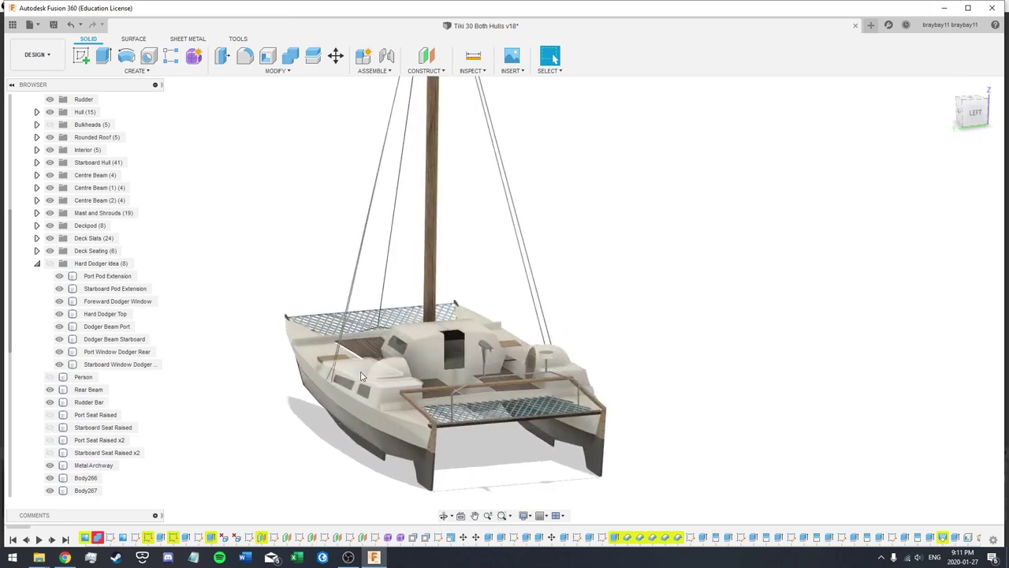
scroll(384, 378, "up", 5)
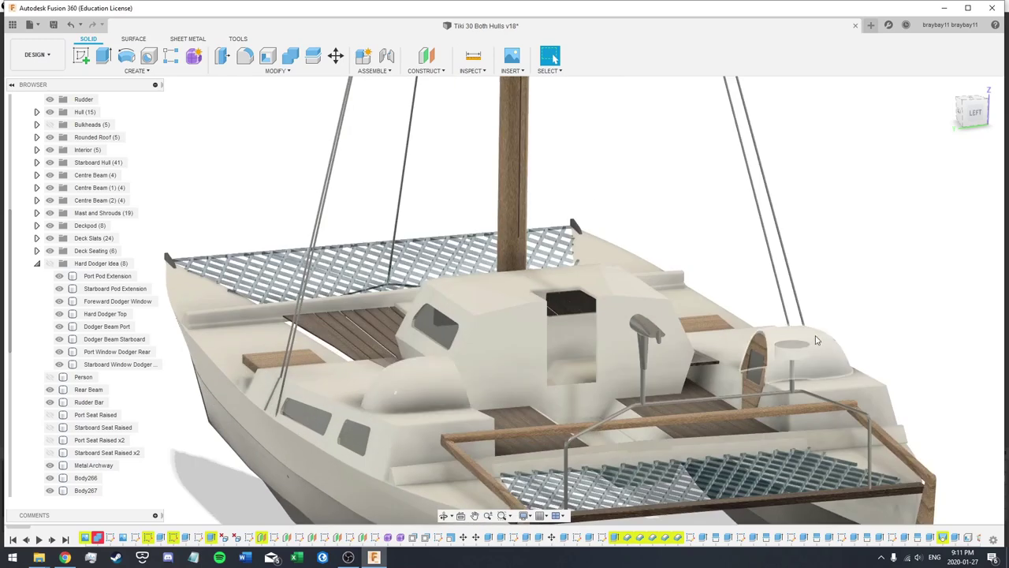
middle_click_drag(943, 115, 467, 217, "shift")
scroll(466, 218, "up", 2)
scroll(473, 218, "down", 7)
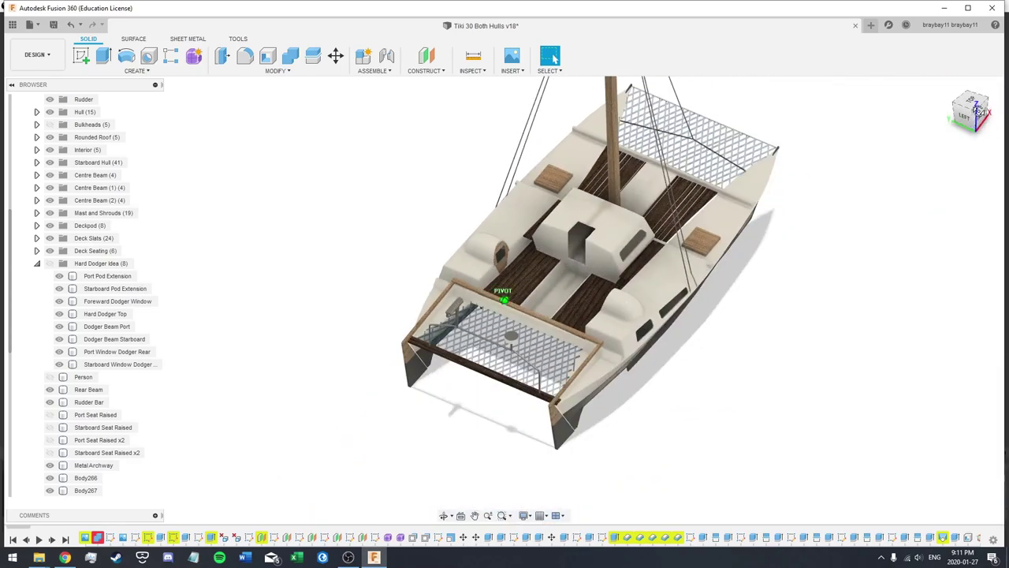
left_click(977, 111)
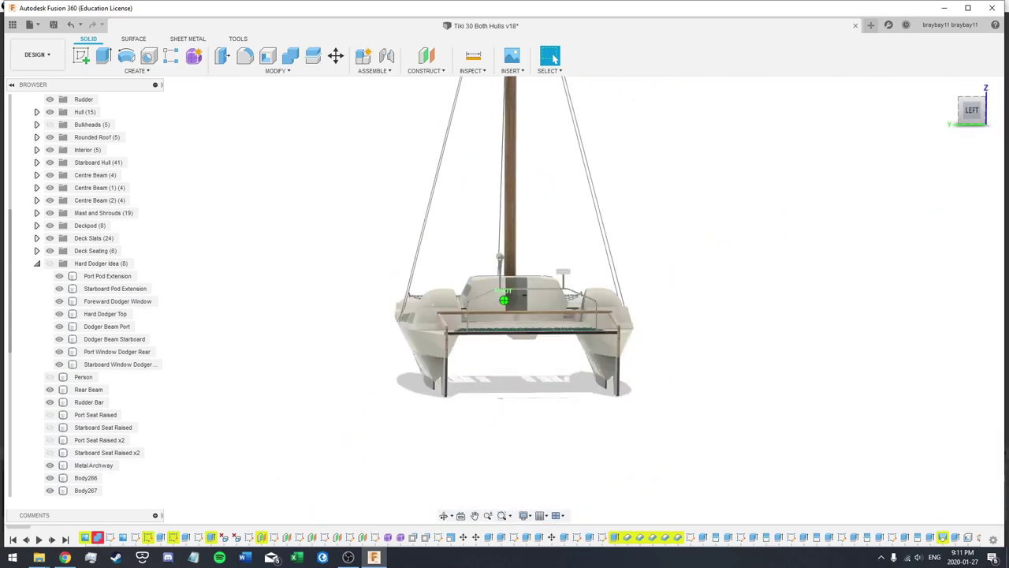
left_click_drag(975, 112, 789, 118)
mouse_move(623, 302)
middle_mouse_down("shift")
mouse_move(812, 306)
mouse_move(817, 334)
middle_mouse_up("shift")
scroll(883, 336, "up", 3)
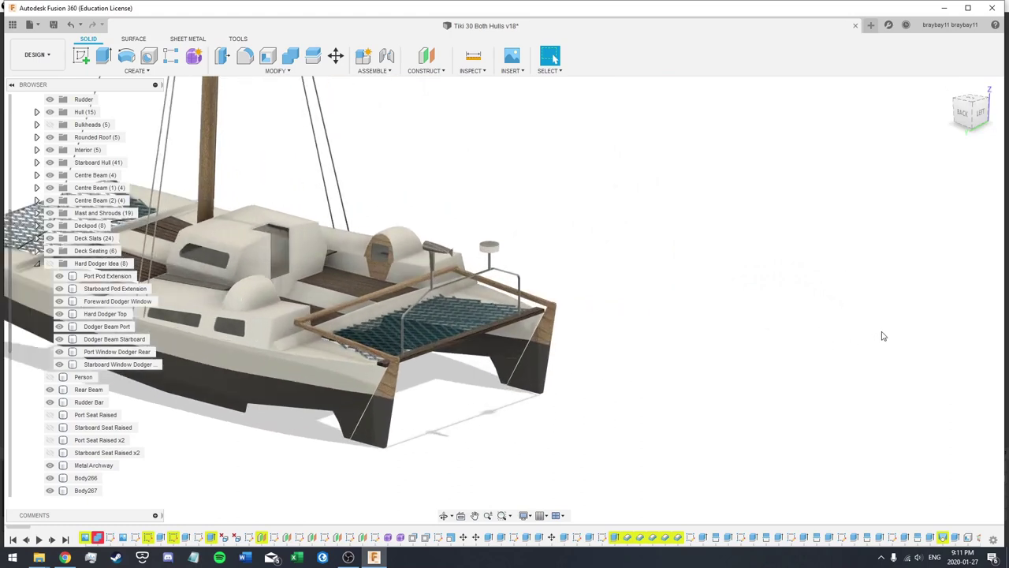
- Inspect the catamaran from beneath and from the port bow, including the metal archway at the stern
scroll(867, 345, "down", 6)
scroll(438, 479, "down", 1)
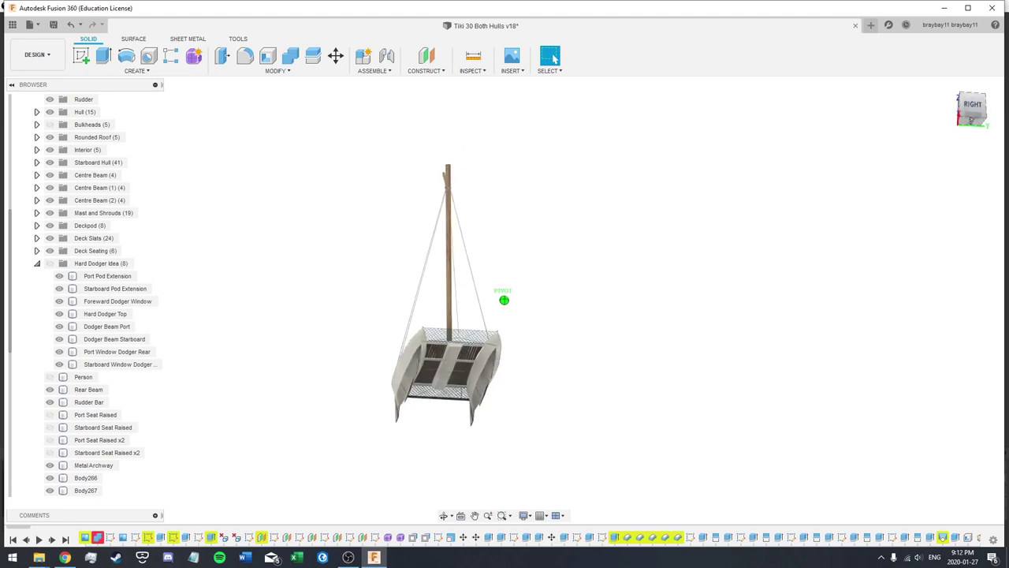
middle_click_drag(504, 299, 504, 300, "shift")
scroll(496, 274, "up", 5)
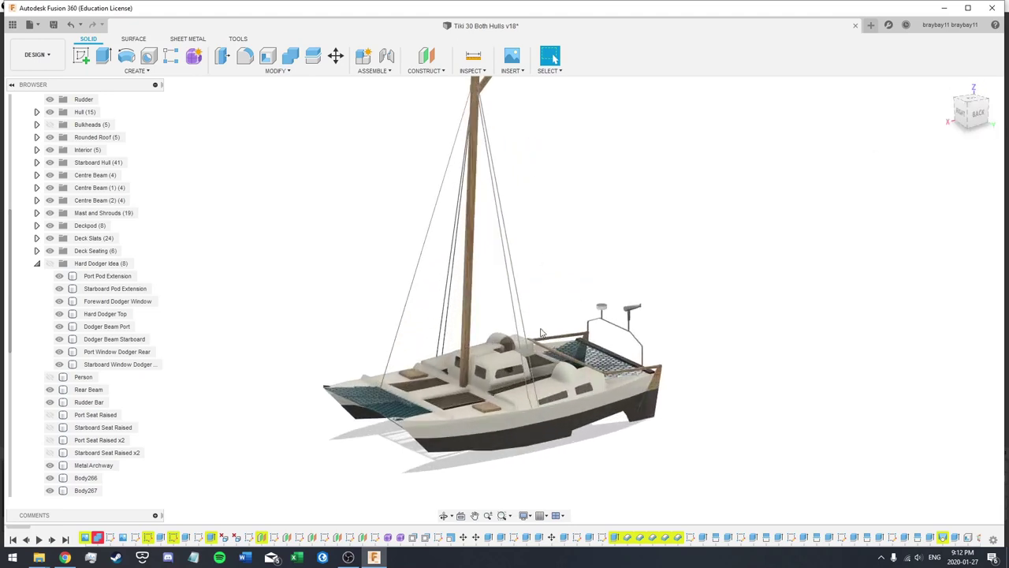
scroll(457, 375, "down", 2)
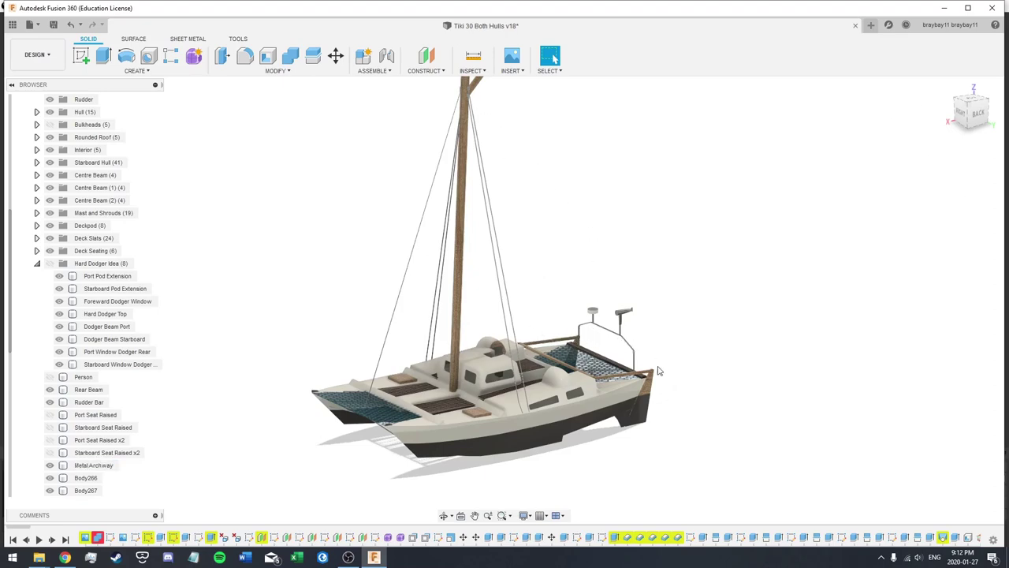
scroll(660, 371, "up", 5)
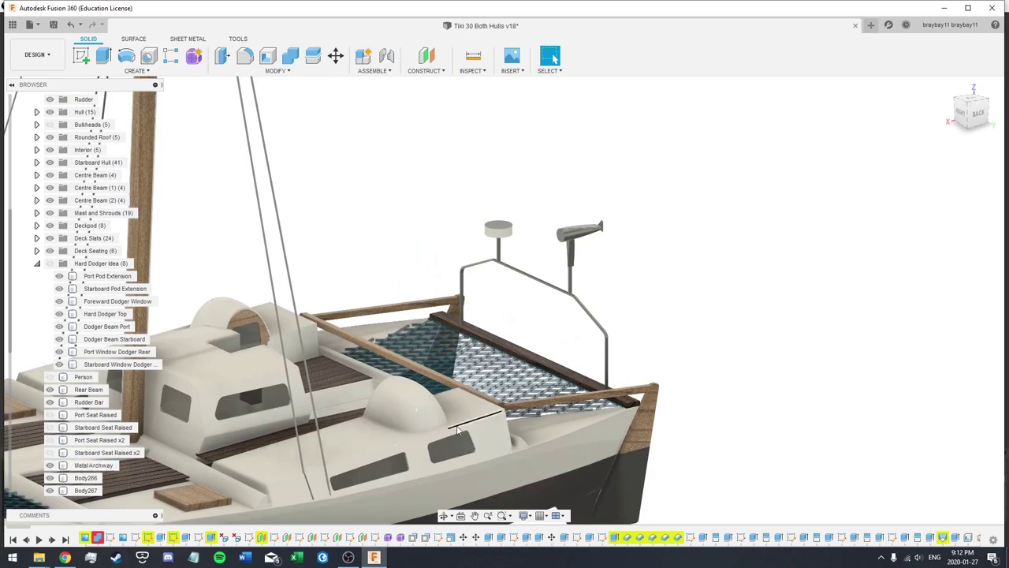
left_click_drag(966, 108, 907, 125)
scroll(623, 170, "up", 5)
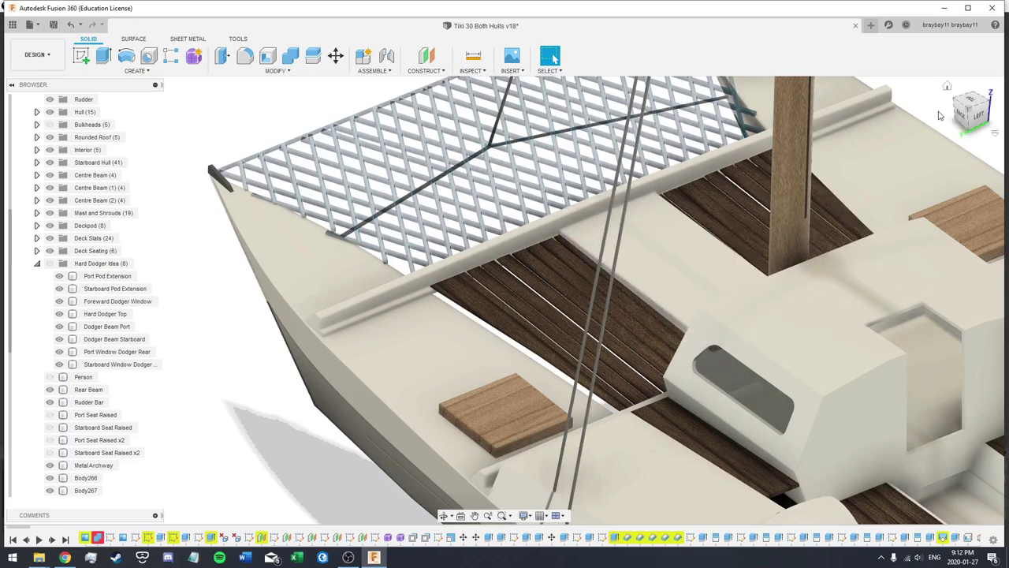
- Look over the foredeck's netting and deck slats, and the complete boat from its port stern quarter
mouse_move(991, 118)
left_mouse_down()
mouse_move(1005, 100)
mouse_move(983, 115)
left_mouse_up()
scroll(922, 177, "up", 2)
scroll(781, 276, "down", 5)
scroll(812, 278, "down", 4)
left_click_drag(734, 292, 756, 290)
middle_click_drag(441, 207, 232, 245, "shift")
scroll(232, 245, "up", 3)
scroll(230, 245, "down", 5)
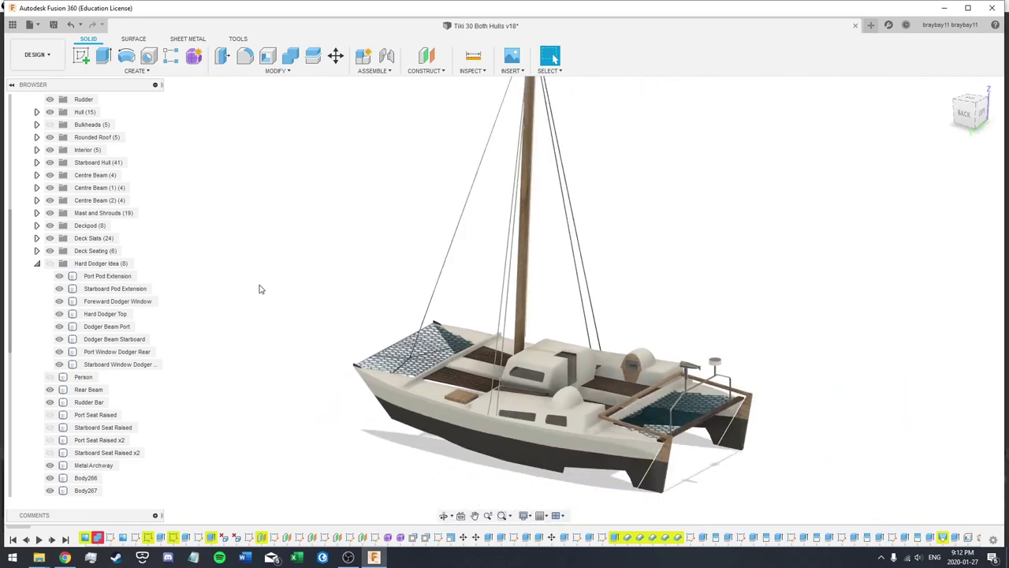
- Apply a transparent blue glass appearance to the port cabin's rooftop body, removing the appearances assigned to its faces
scroll(555, 381, "up", 2)
left_click_drag(978, 109, 918, 133)
left_click(305, 73)
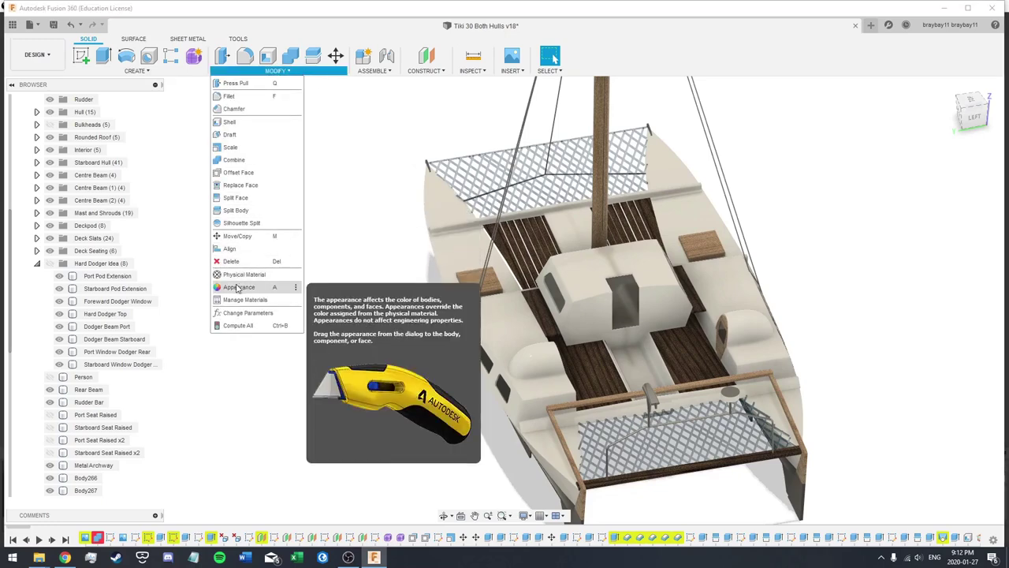
left_click(236, 286)
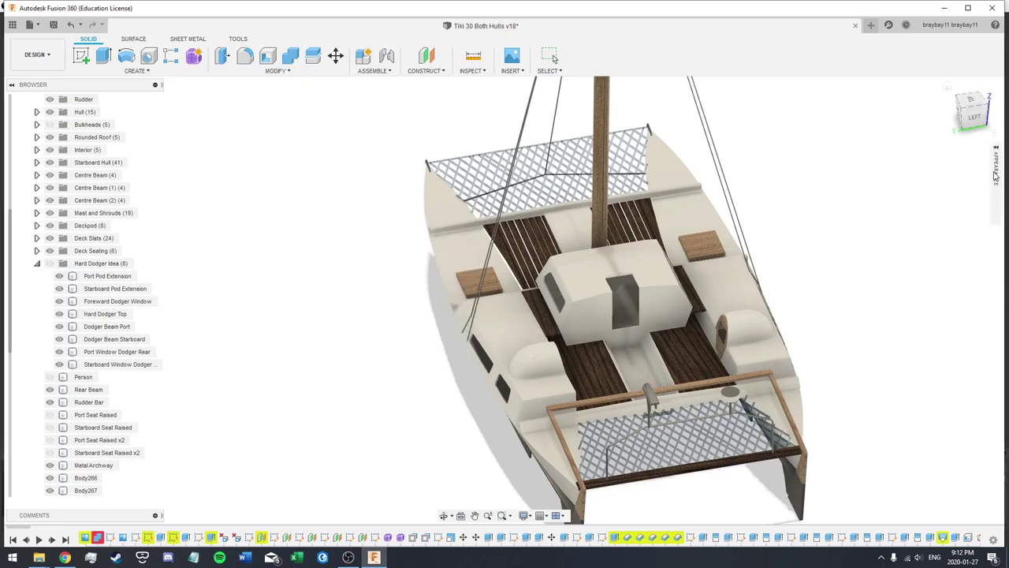
left_click(995, 166)
left_click_drag(837, 271, 513, 363)
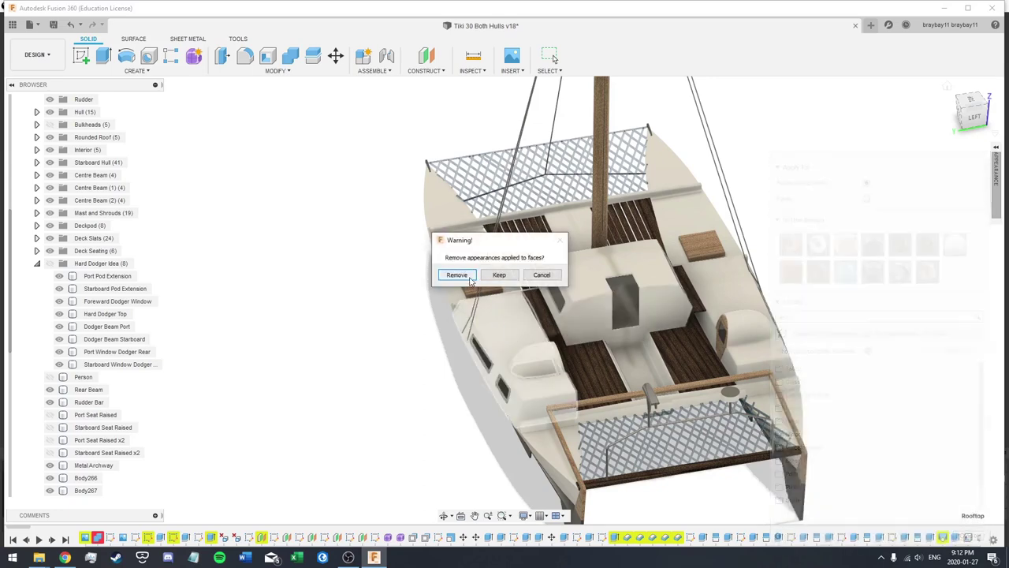
left_click(464, 276)
- Show the Bulkheads group and check the port cabin through its transparent rooftop
scroll(531, 365, "up", 3)
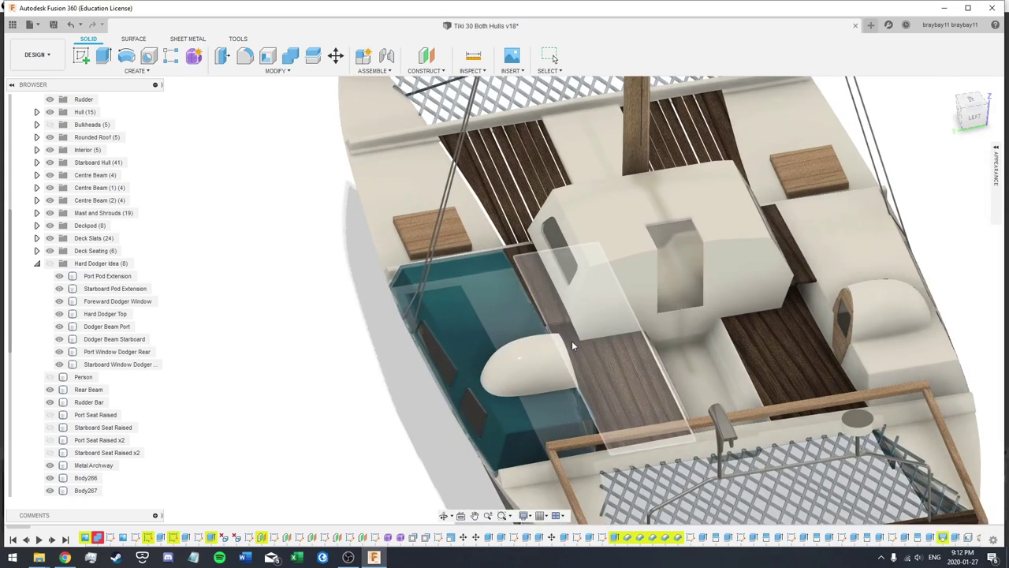
mouse_move(971, 101)
left_mouse_down()
mouse_move(733, 158)
mouse_move(255, 185)
left_mouse_up()
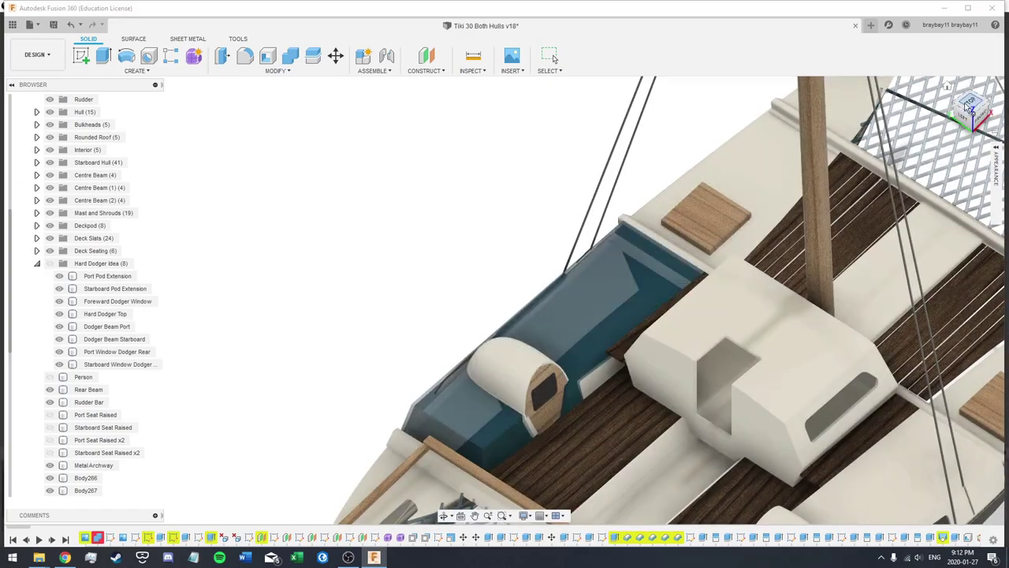
mouse_move(971, 105)
left_mouse_down()
mouse_move(1003, 118)
mouse_move(1008, 142)
mouse_move(1008, 110)
mouse_move(966, 79)
mouse_move(978, 75)
mouse_move(978, 105)
mouse_move(967, 112)
left_mouse_up()
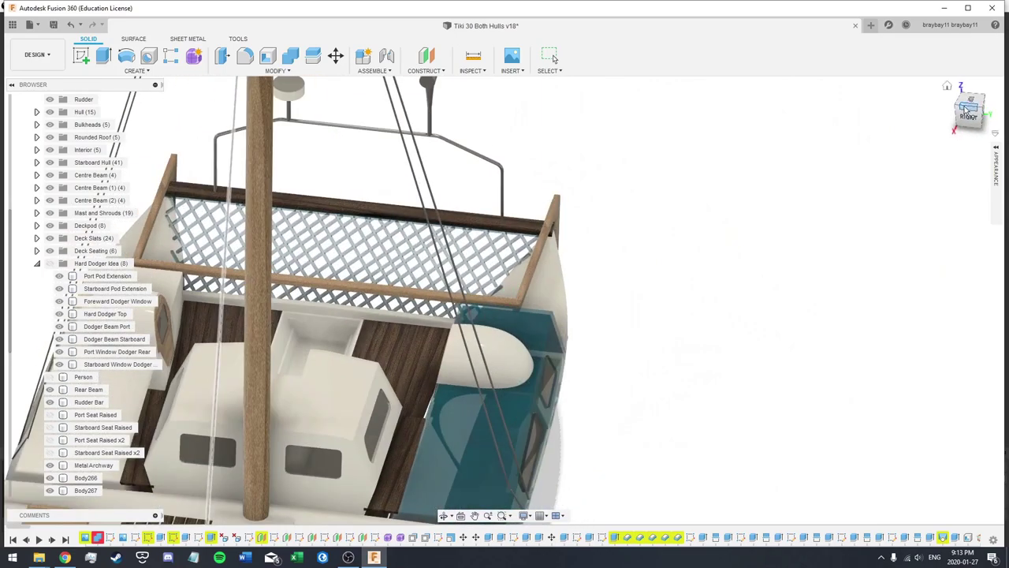
scroll(483, 315, "up", 3)
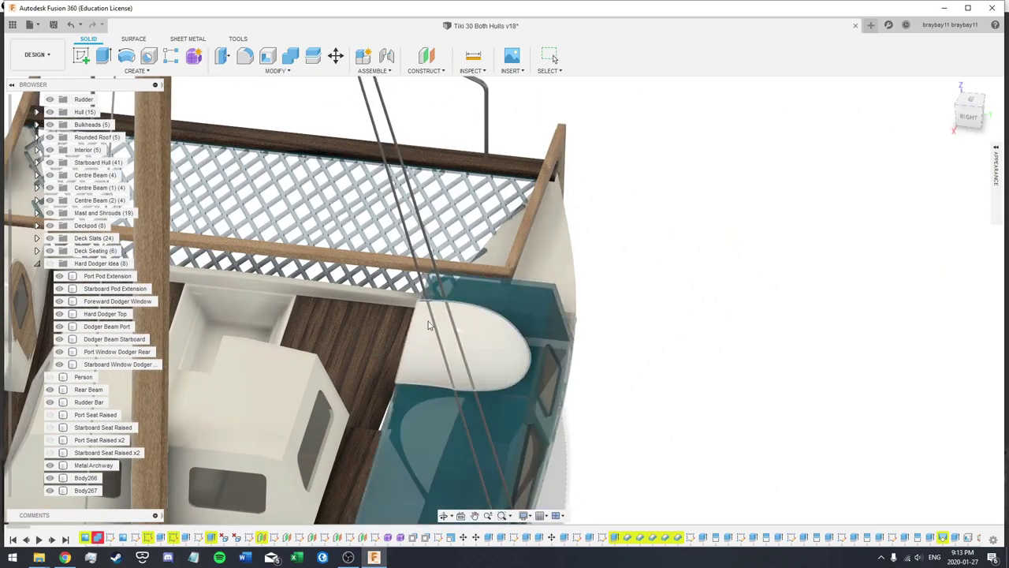
scroll(840, 271, "up", 1)
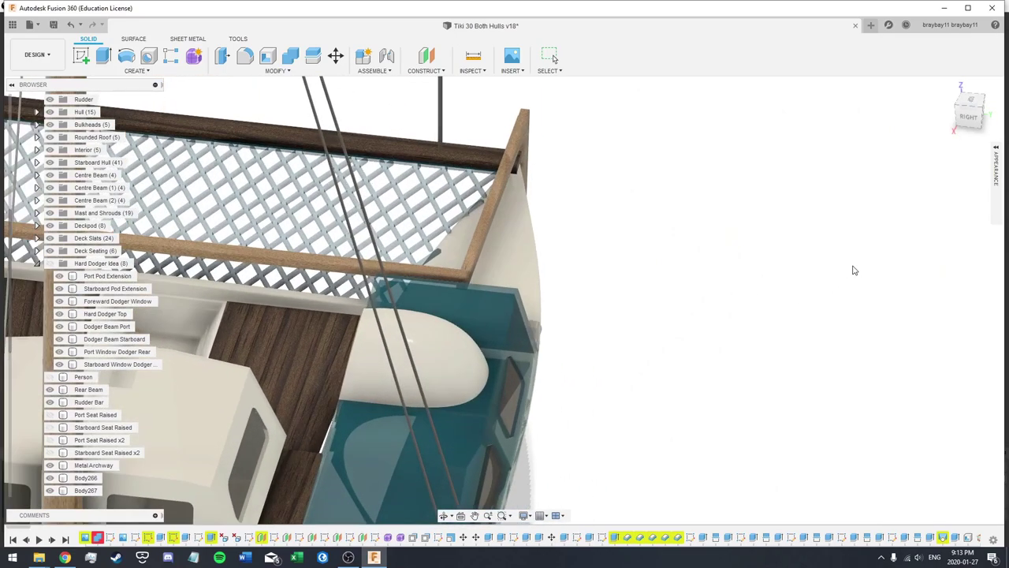
- Compare the transparent port cabin with the starboard cabin and deckpod from the bow and the stern
scroll(854, 270, "down", 5)
scroll(581, 314, "up", 4)
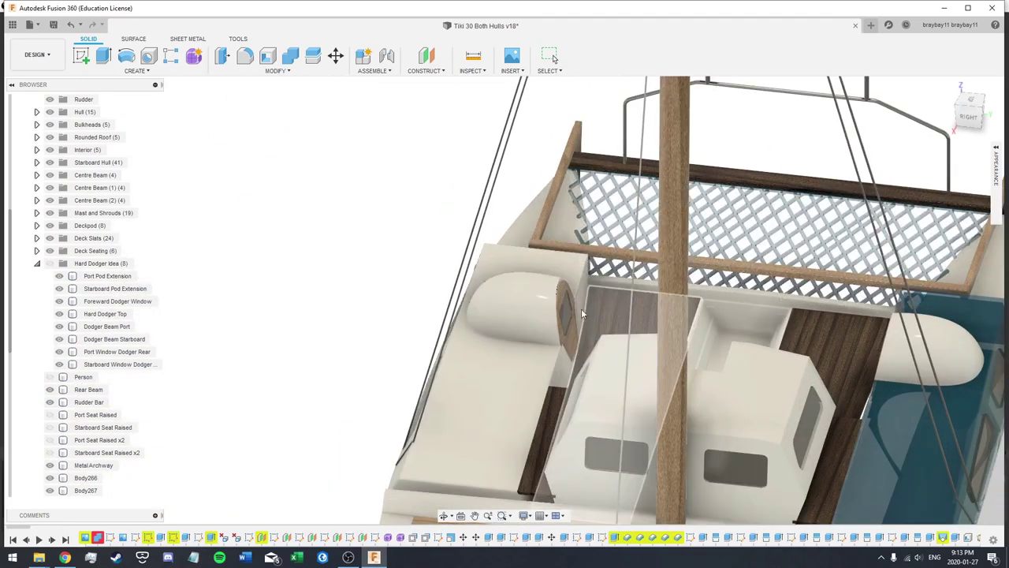
middle_click_drag(581, 314, 331, 297)
scroll(322, 297, "down", 4)
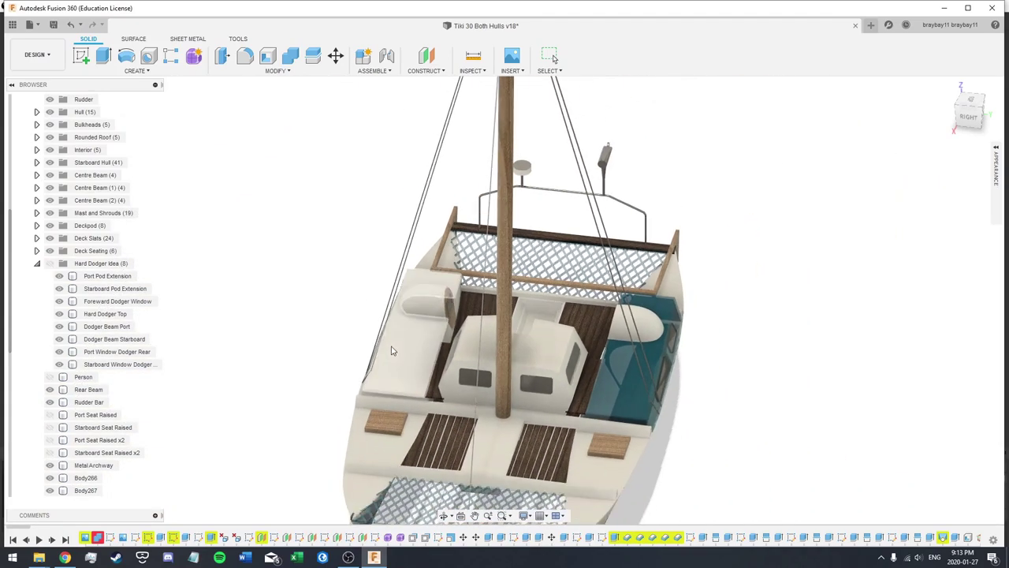
scroll(703, 347, "up", 5)
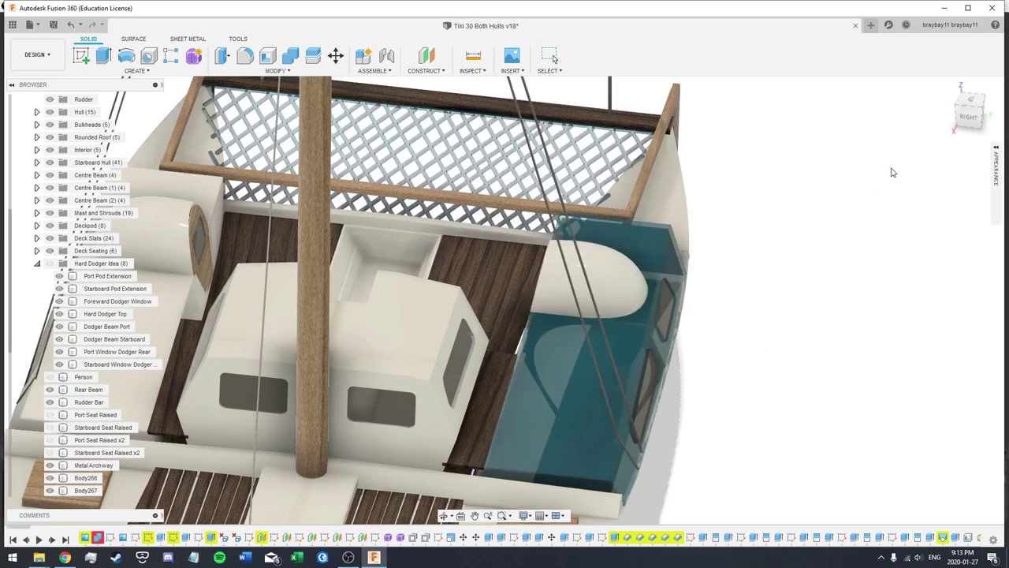
mouse_move(968, 117)
left_mouse_down()
mouse_move(990, 112)
mouse_move(795, 113)
left_mouse_up()
mouse_move(340, 186)
middle_mouse_down("shift")
mouse_move(490, 178)
mouse_move(404, 186)
middle_mouse_up("shift")
scroll(402, 186, "down", 5)
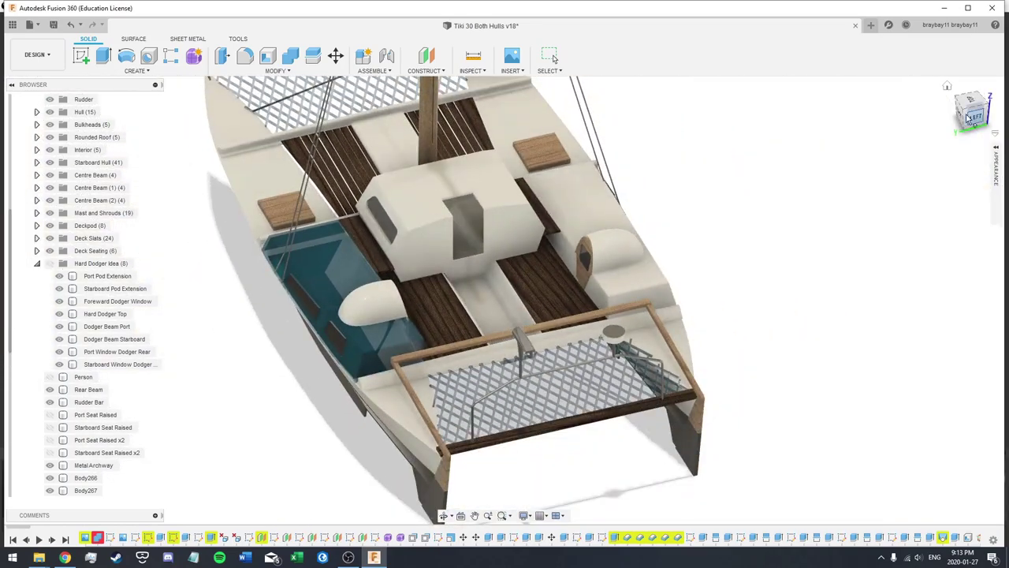
- Show the Person figure on deck and examine its scale against the deckpod and port cabin from several angles
mouse_move(968, 118)
left_mouse_down()
mouse_move(996, 107)
mouse_move(1008, 85)
left_mouse_up()
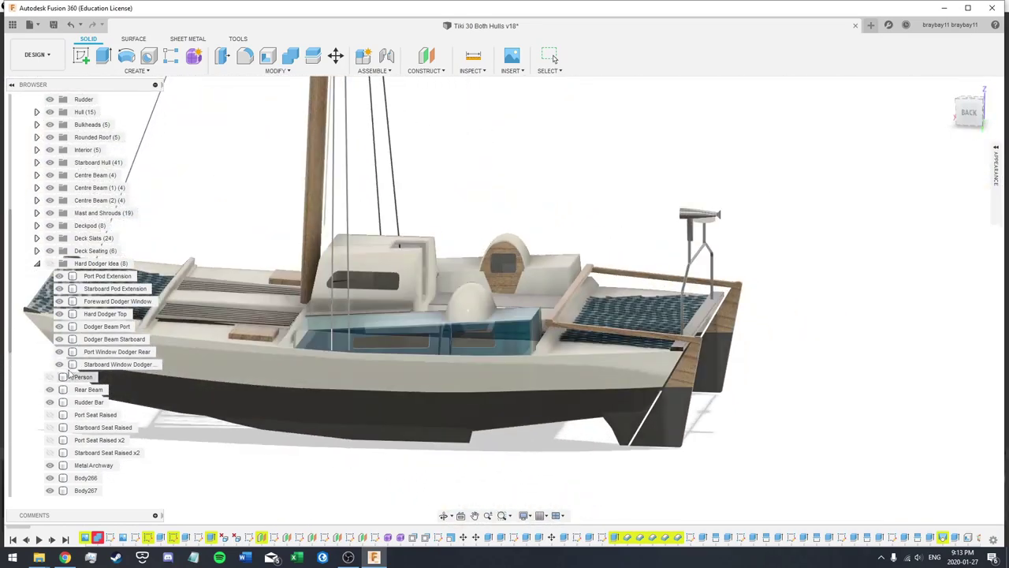
scroll(509, 205, "up", 3)
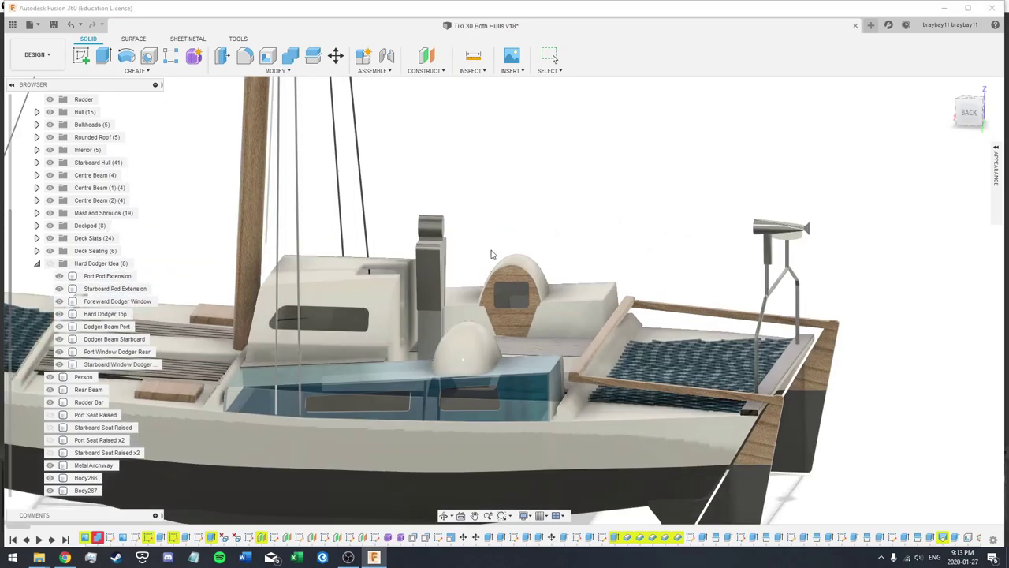
mouse_move(973, 116)
left_mouse_down()
mouse_move(1001, 131)
mouse_move(952, 146)
mouse_move(943, 127)
left_mouse_up()
middle_click_drag(521, 307, 442, 315, "shift")
middle_click_drag(858, 189, 840, 259, "shift")
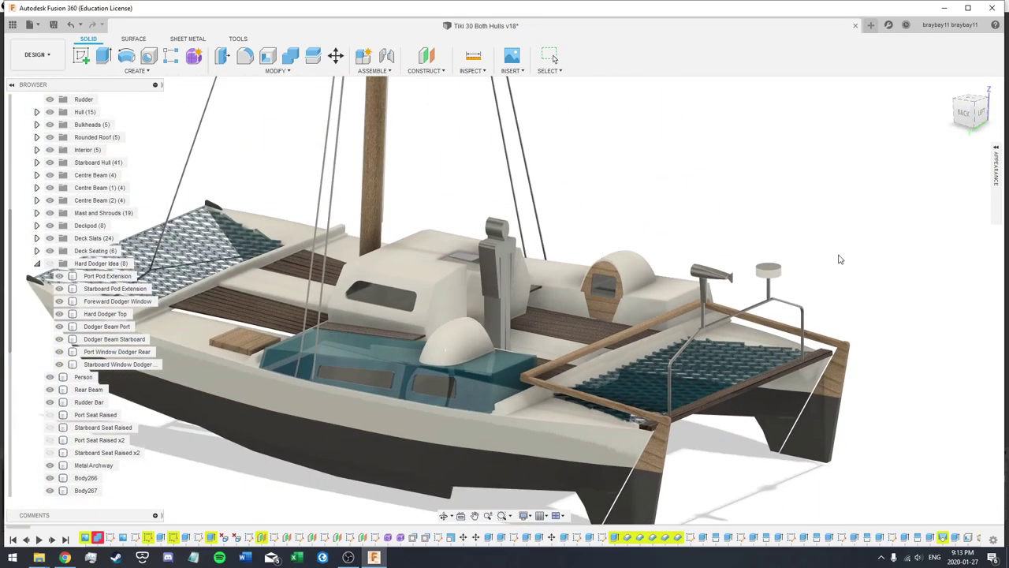
left_click(972, 111)
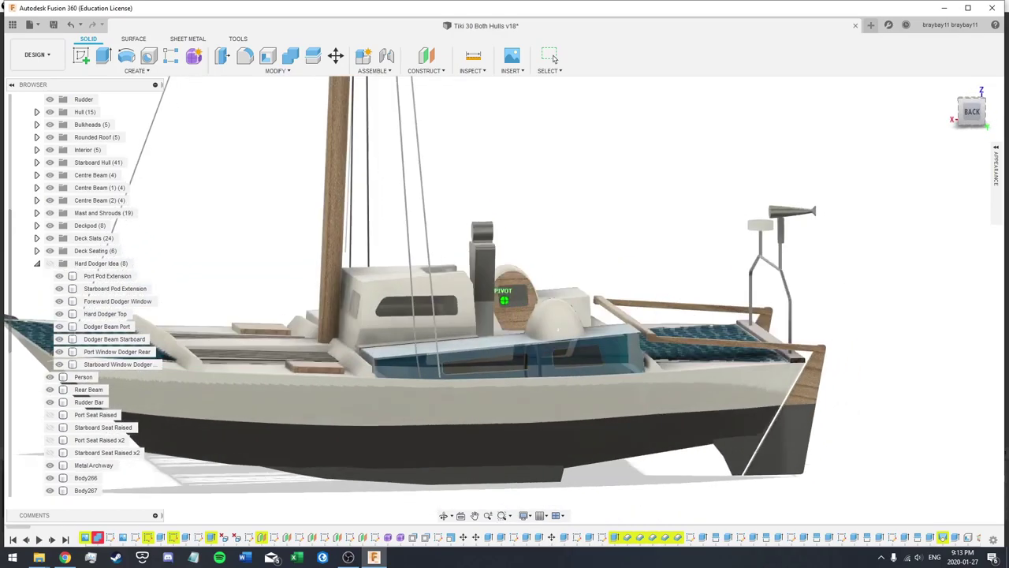
mouse_move(558, 329)
middle_mouse_down("shift")
mouse_move(429, 388)
mouse_move(375, 378)
mouse_move(550, 368)
middle_mouse_up("shift")
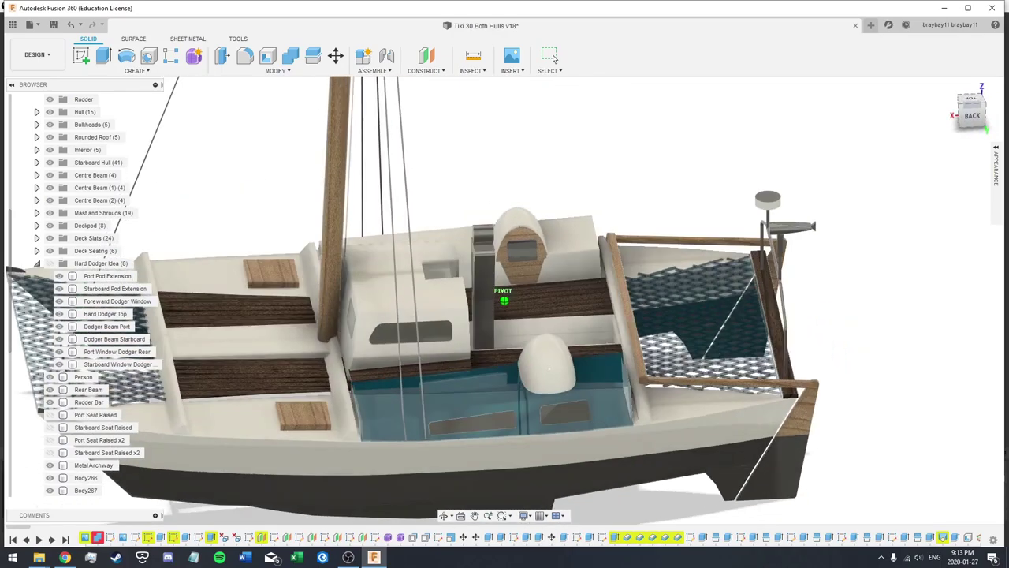
mouse_move(972, 125)
left_mouse_down()
mouse_move(970, 103)
mouse_move(969, 112)
left_mouse_up()
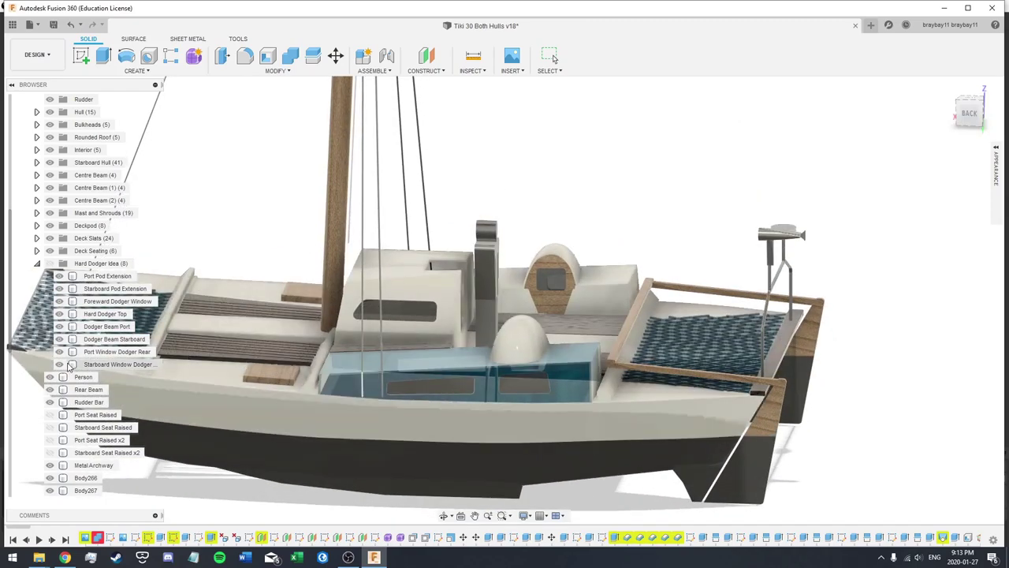
- Hide the Person figure, show the Hard Dodger Idea group and view the boat in the straight Back view
scroll(692, 336, "down", 3)
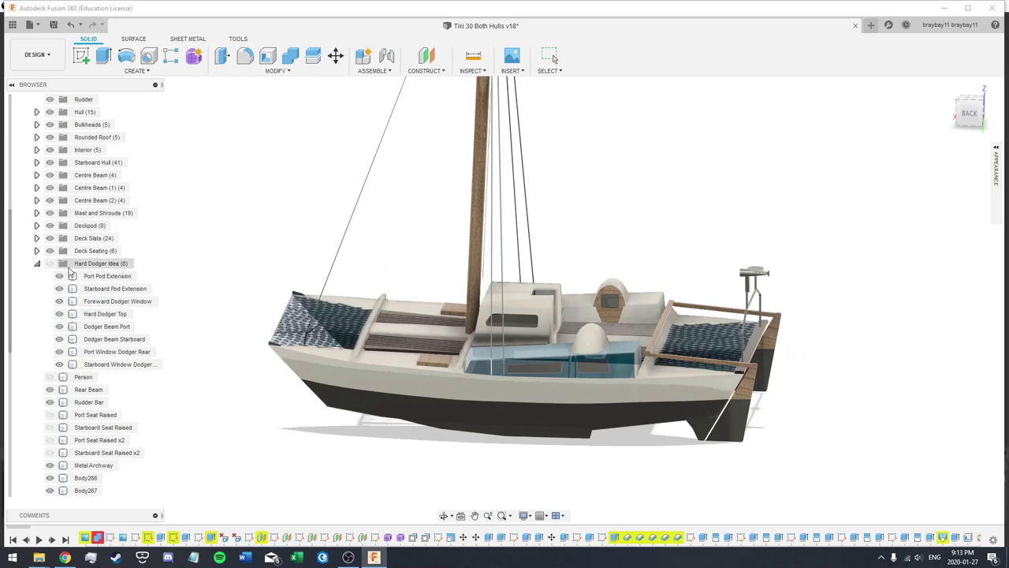
left_click(49, 264)
scroll(597, 262, "up", 2)
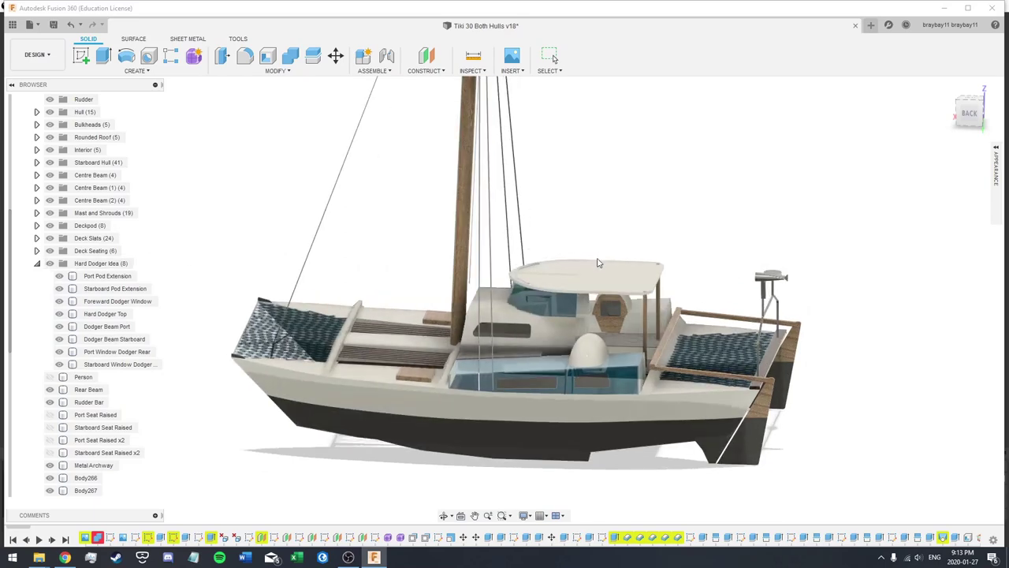
middle_click_drag(504, 299, 430, 298, "shift")
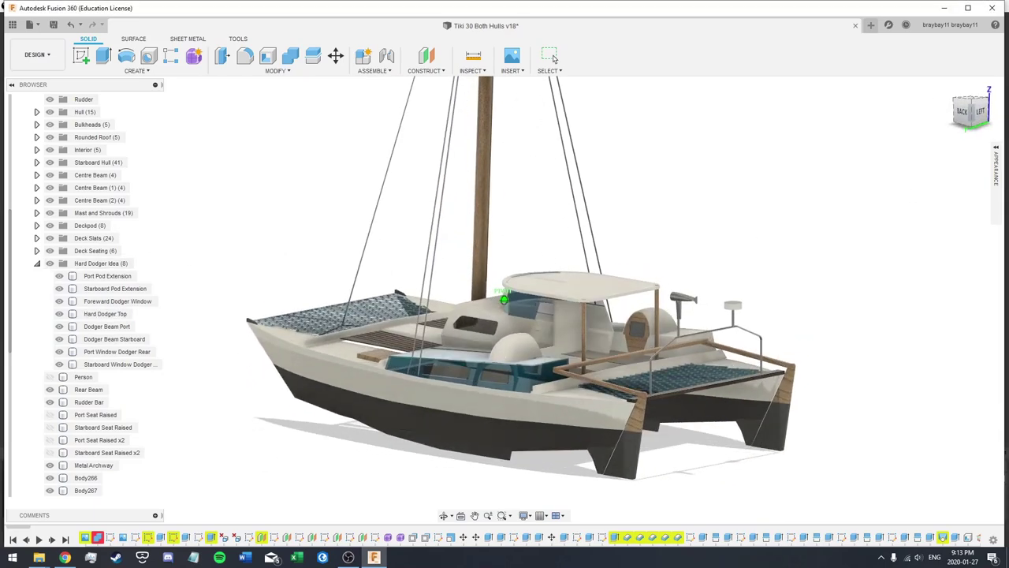
left_click_drag(949, 131, 978, 127)
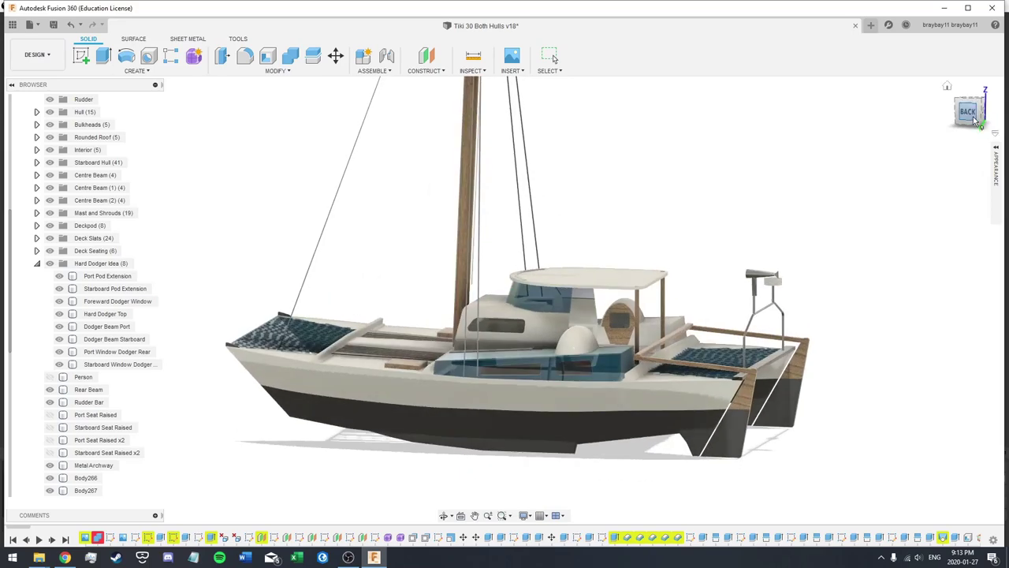
left_click(975, 118)
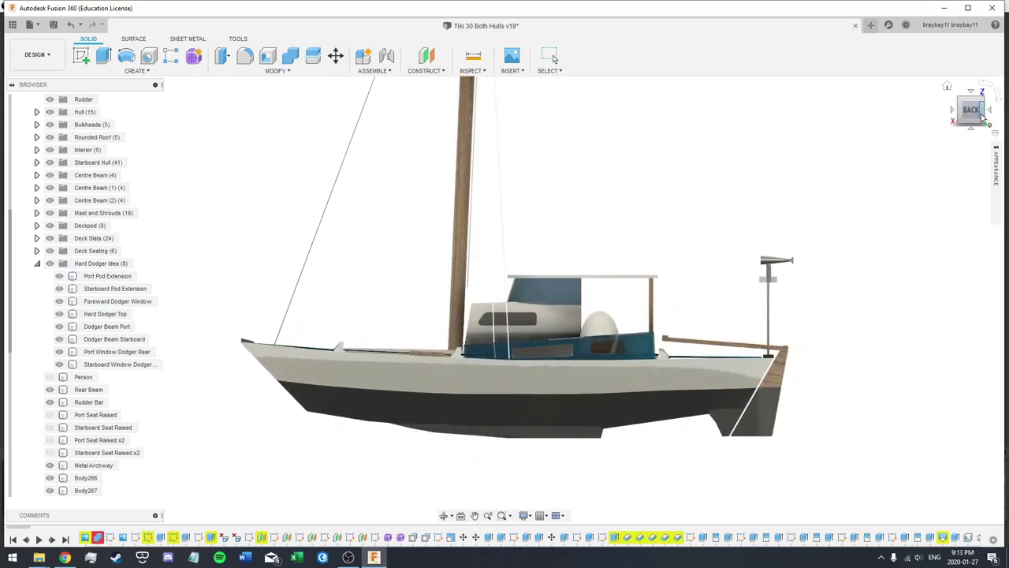
- Examine the hard dodger's top, windows and support beams from the port stern quarter and the port side
left_click_drag(983, 117, 942, 130)
left_click(571, 274)
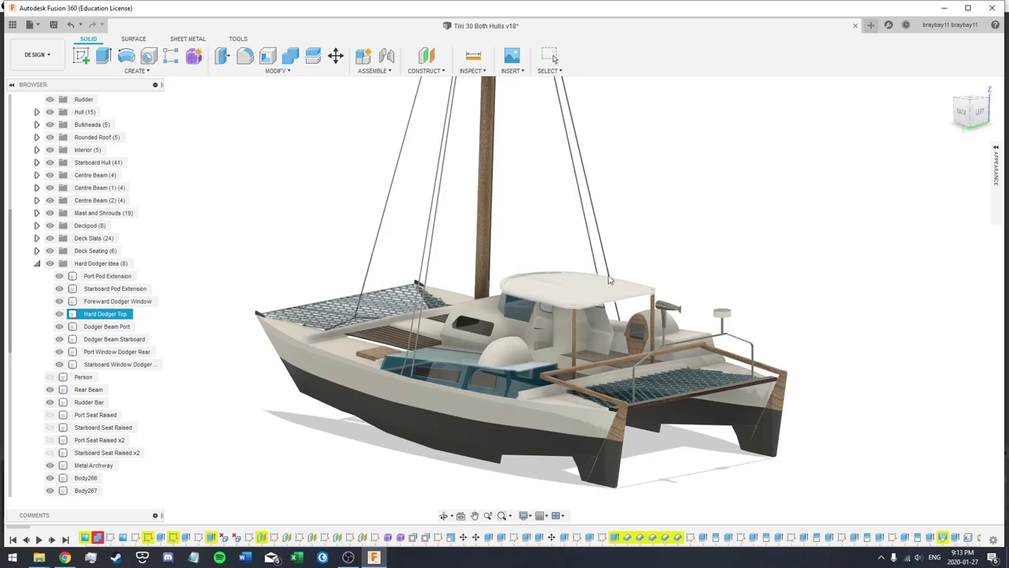
left_click(640, 309)
scroll(656, 315, "up", 3)
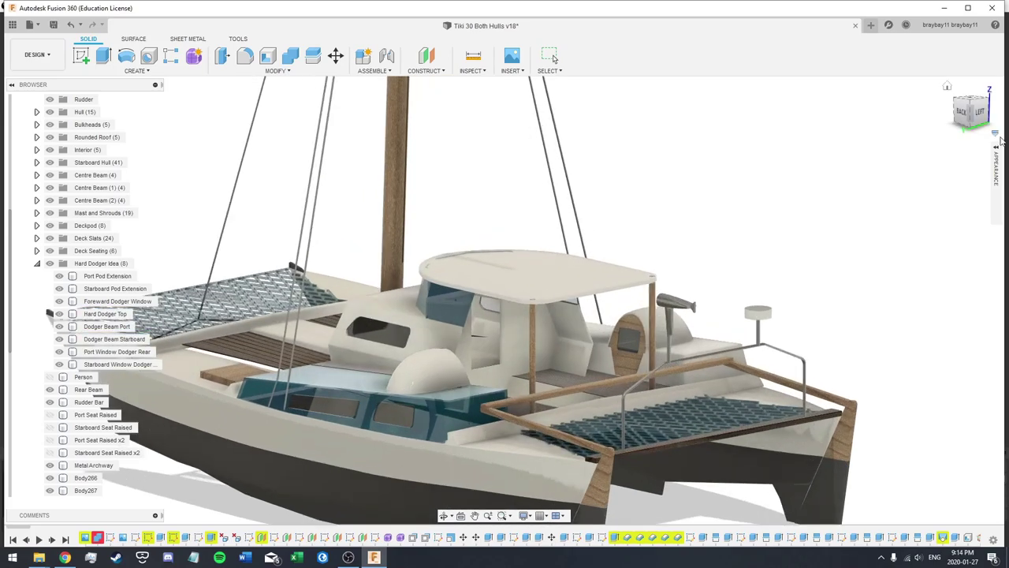
left_click_drag(978, 120, 945, 139)
middle_click_drag(503, 300, 504, 300, "shift")
scroll(266, 232, "down", 4)
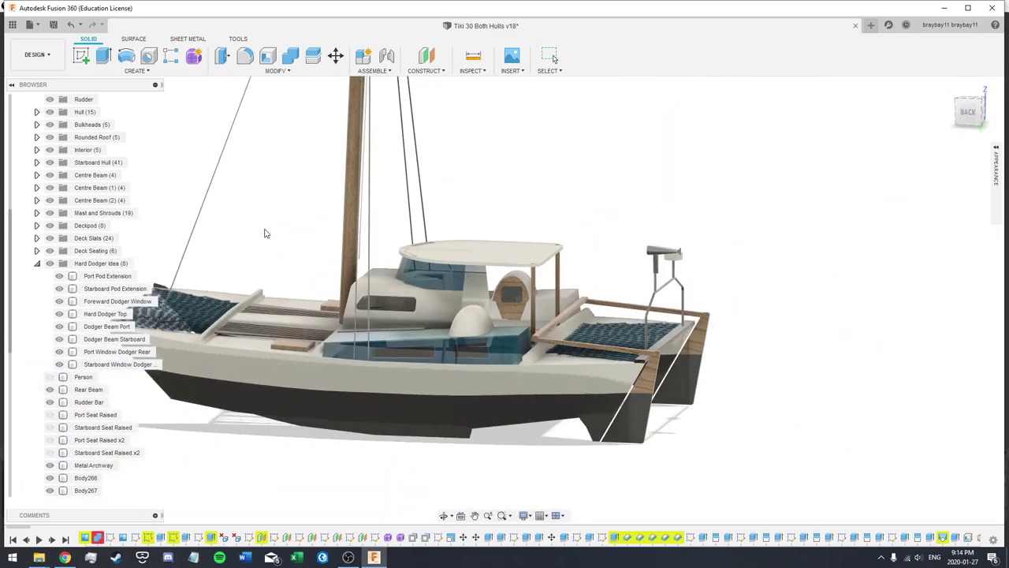
- Show the Boom in the Mast and Shrouds group and check its clearance above the hard dodger from the side
left_click(36, 213)
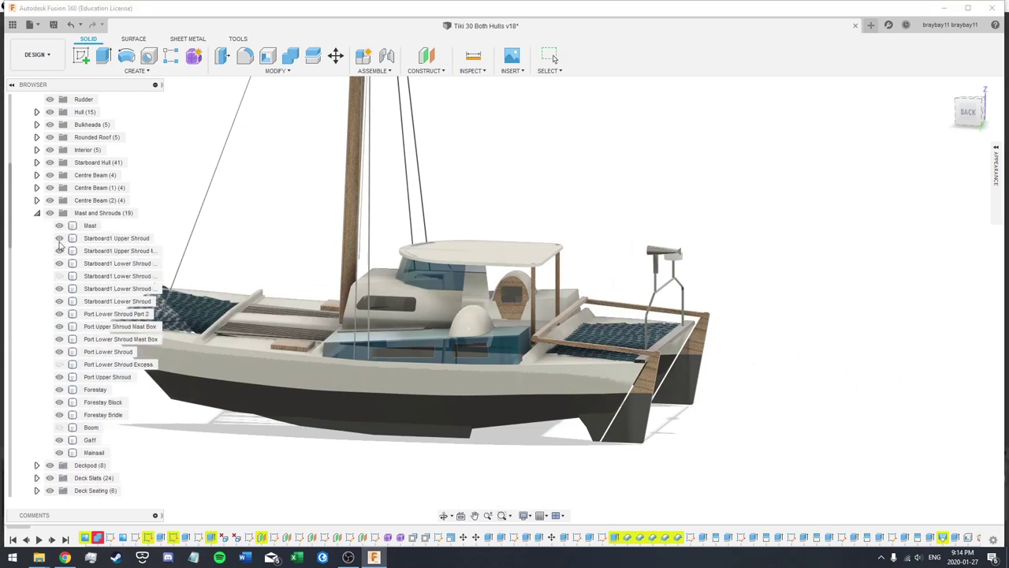
scroll(57, 387, "down", 1)
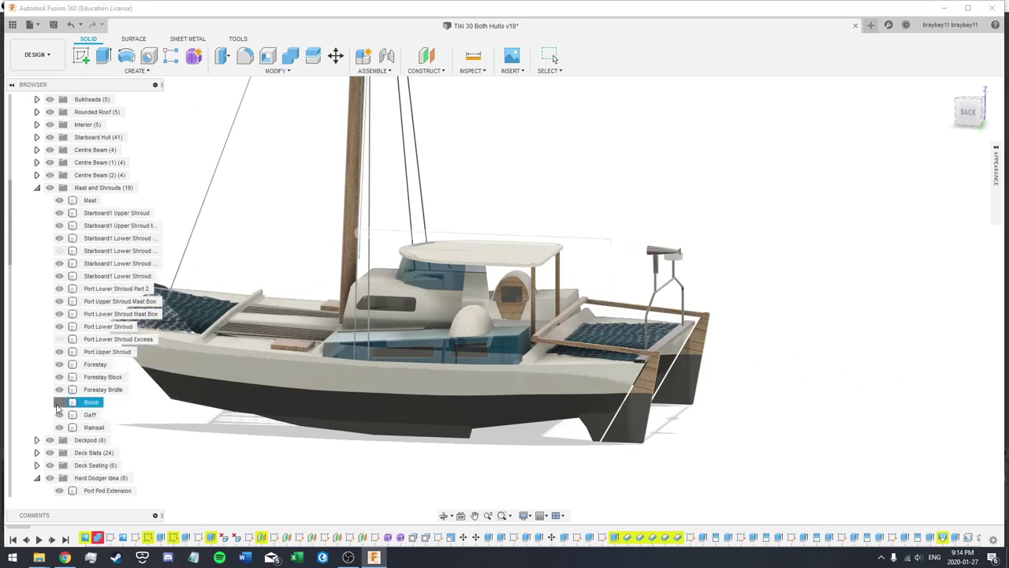
left_click(59, 403)
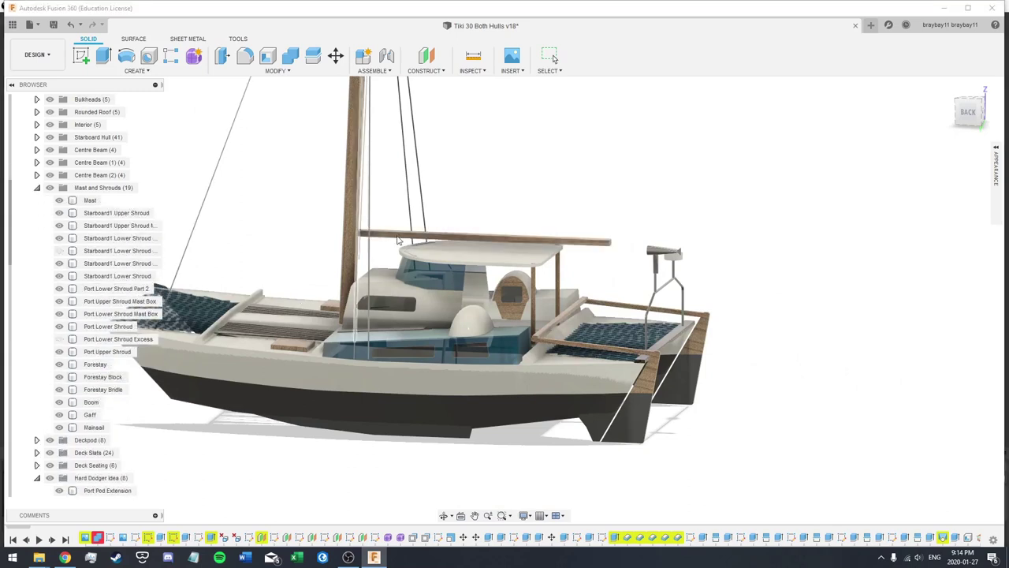
left_click(969, 114)
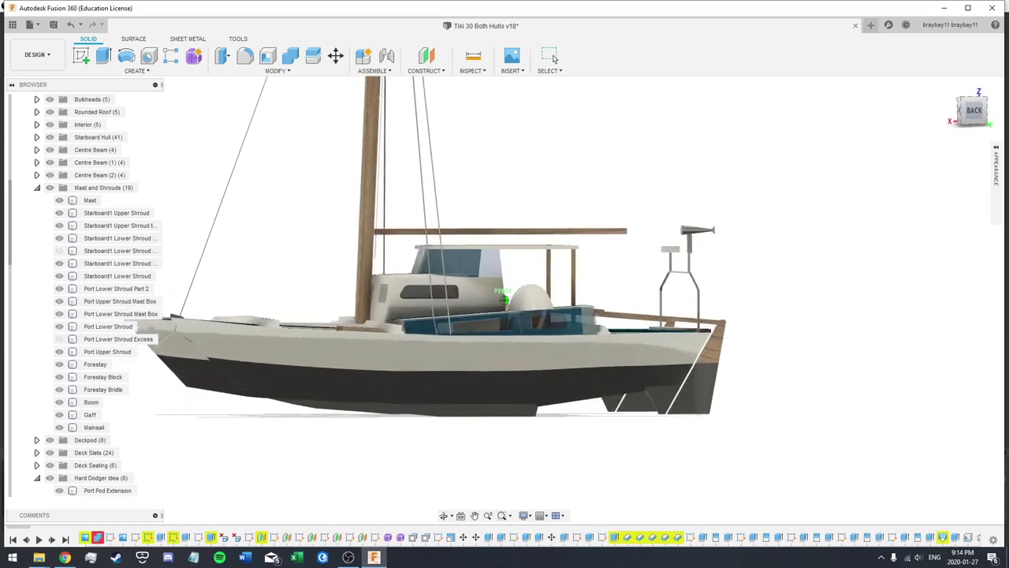
left_click_drag(968, 114, 971, 121)
scroll(354, 507, "up", 1)
scroll(342, 487, "down", 4)
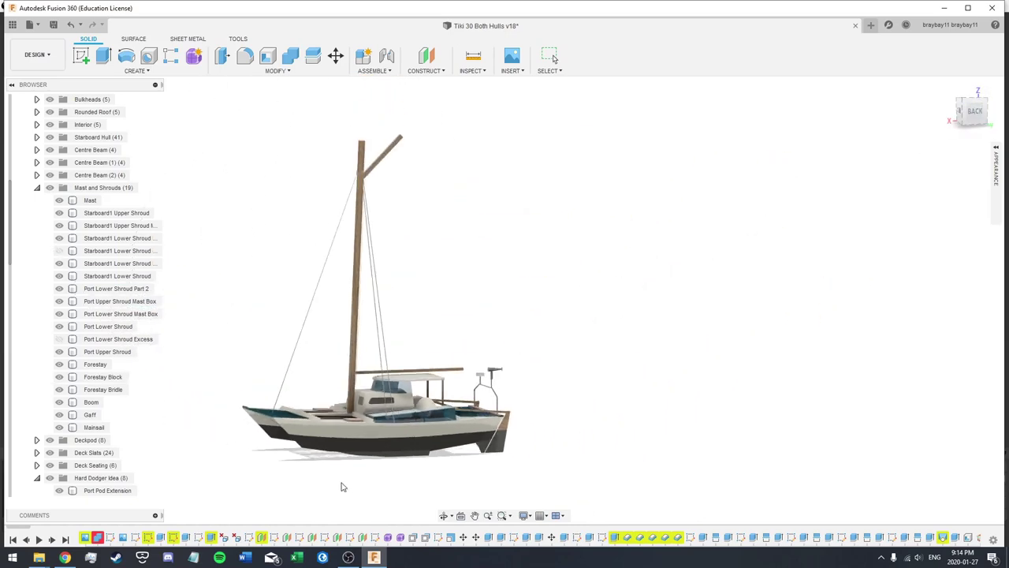
scroll(455, 381, "up", 3)
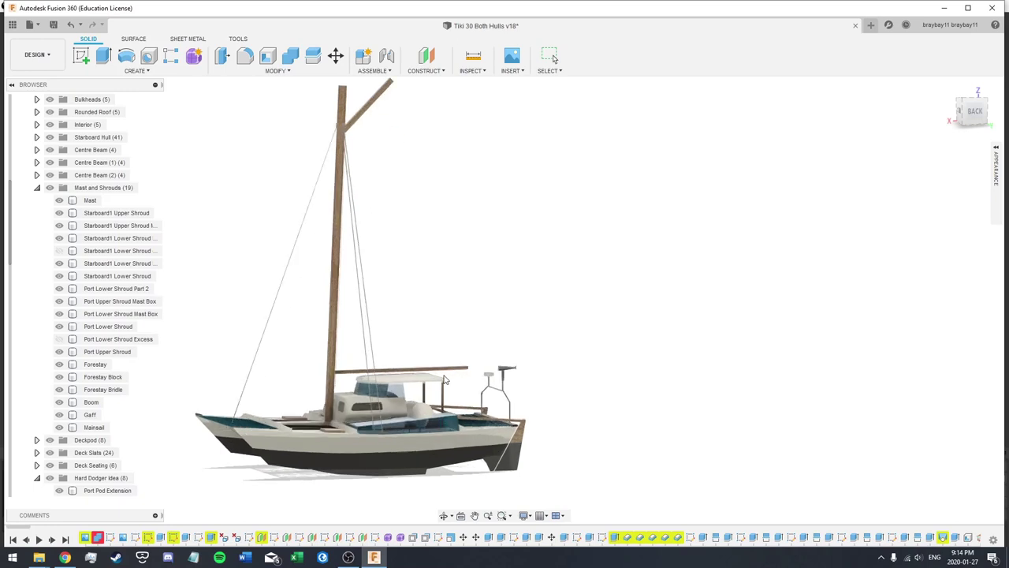
- Hide the Hard Dodger Idea group and the Boom
mouse_move(977, 112)
left_mouse_down()
mouse_move(835, 116)
mouse_move(869, 116)
mouse_move(899, 93)
mouse_move(976, 114)
mouse_move(983, 130)
mouse_move(988, 116)
left_mouse_up()
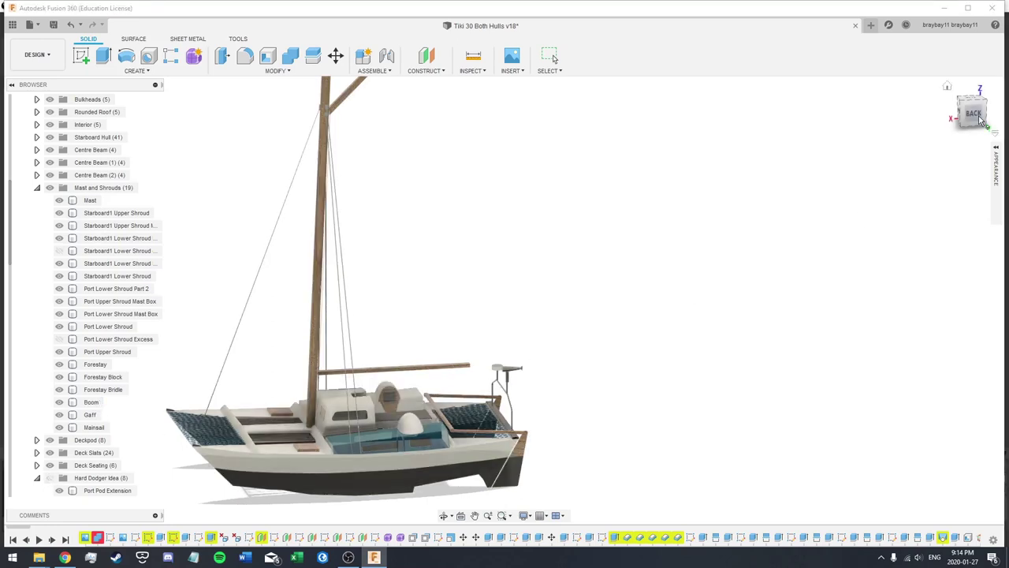
mouse_move(979, 120)
left_mouse_down()
mouse_move(976, 108)
mouse_move(954, 120)
left_mouse_up()
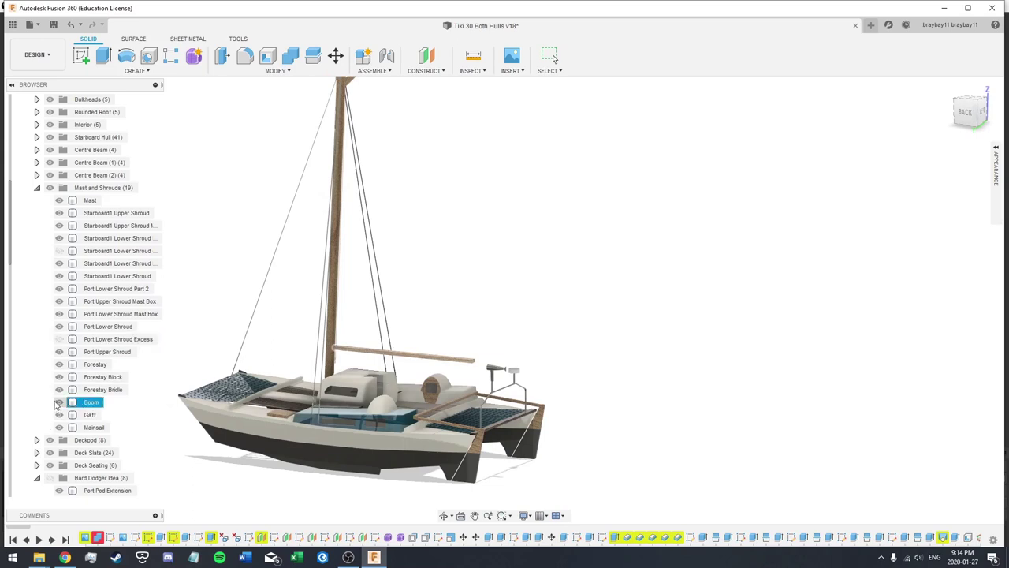
left_click(59, 402)
- Restore the opaque off-white appearance on the port cabin's rooftop and collapse the Appearance dialog
left_click(277, 70)
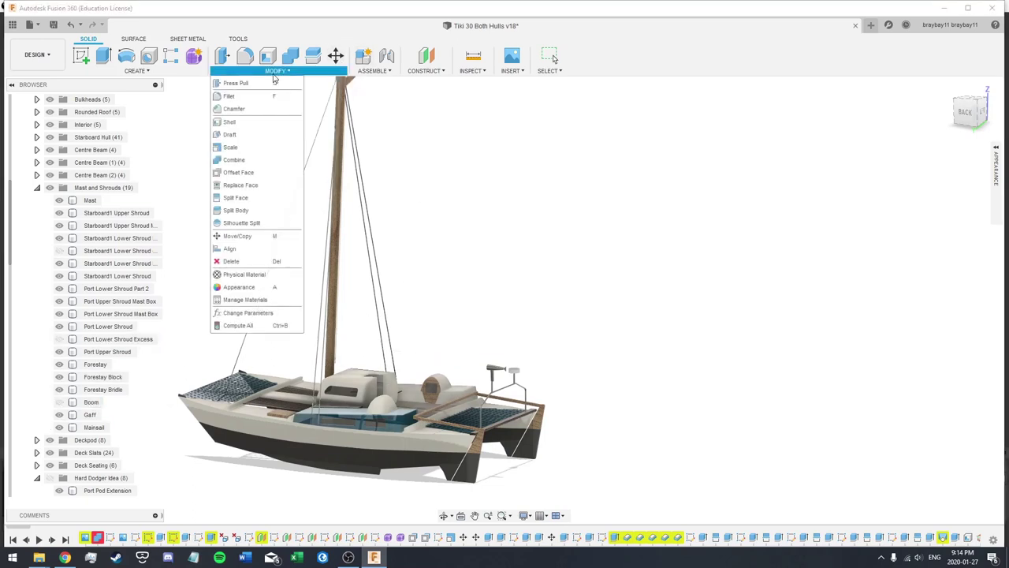
left_click(270, 285)
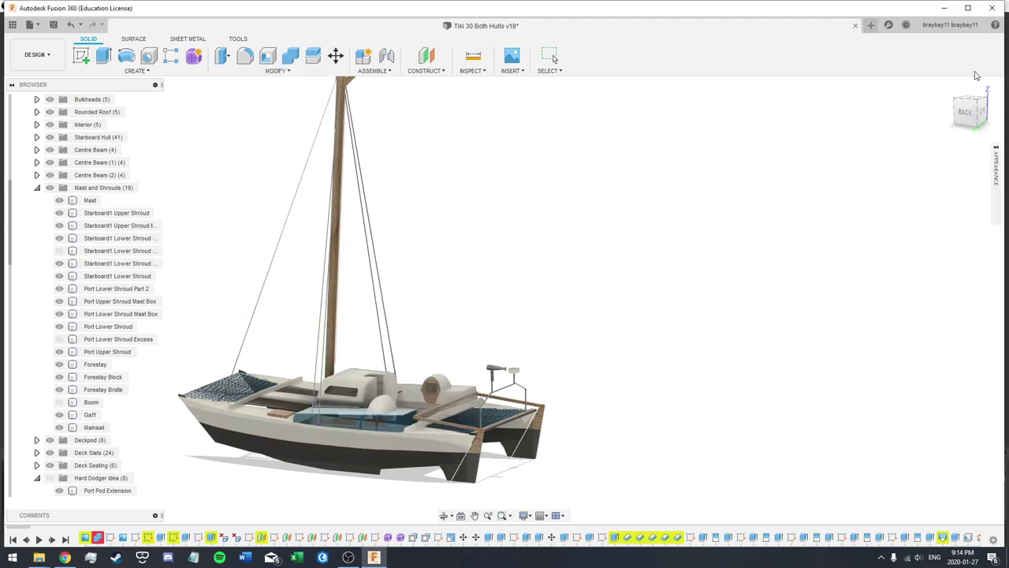
left_click_drag(965, 113, 981, 120)
left_click(996, 165)
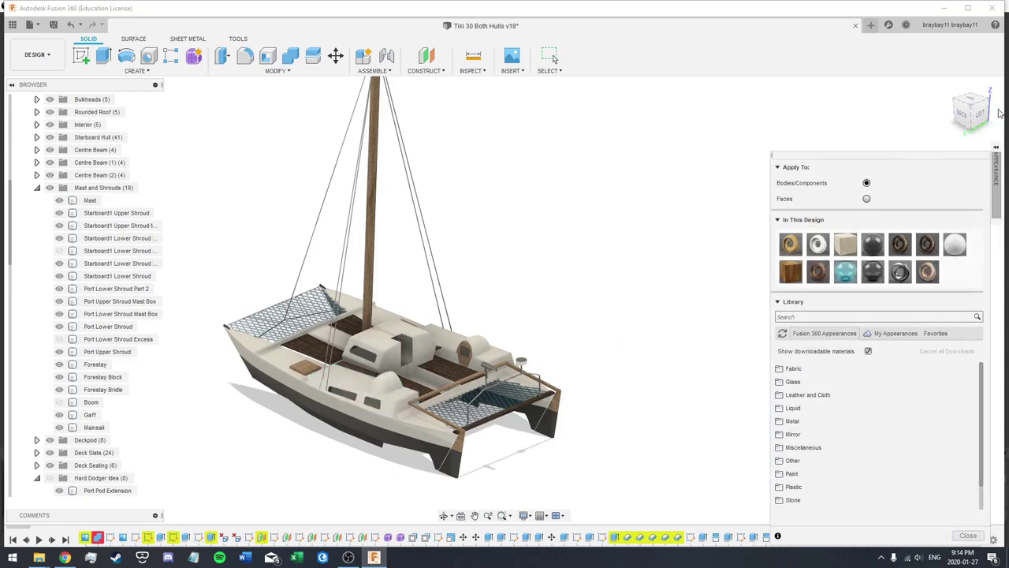
left_click(996, 149)
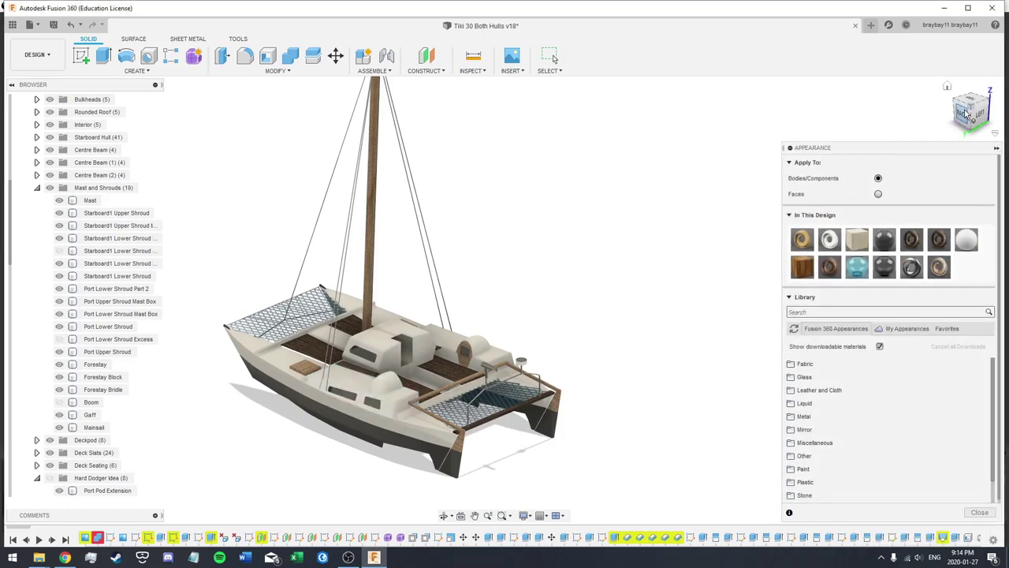
left_click(996, 149)
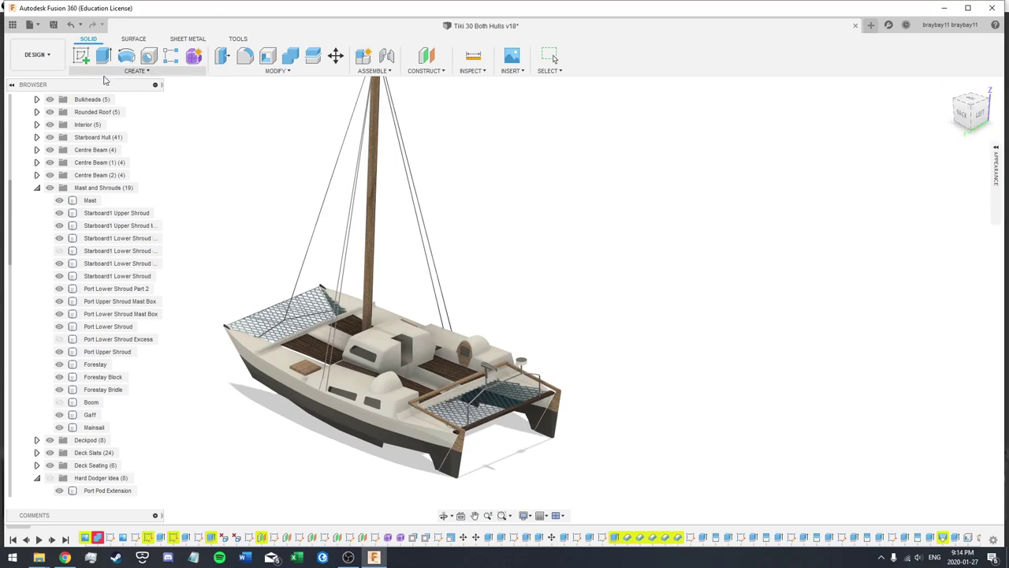
- Switch to the Render workspace and view the boat on the sea background from the stern, port side and bow
left_click(35, 54)
left_click(32, 97)
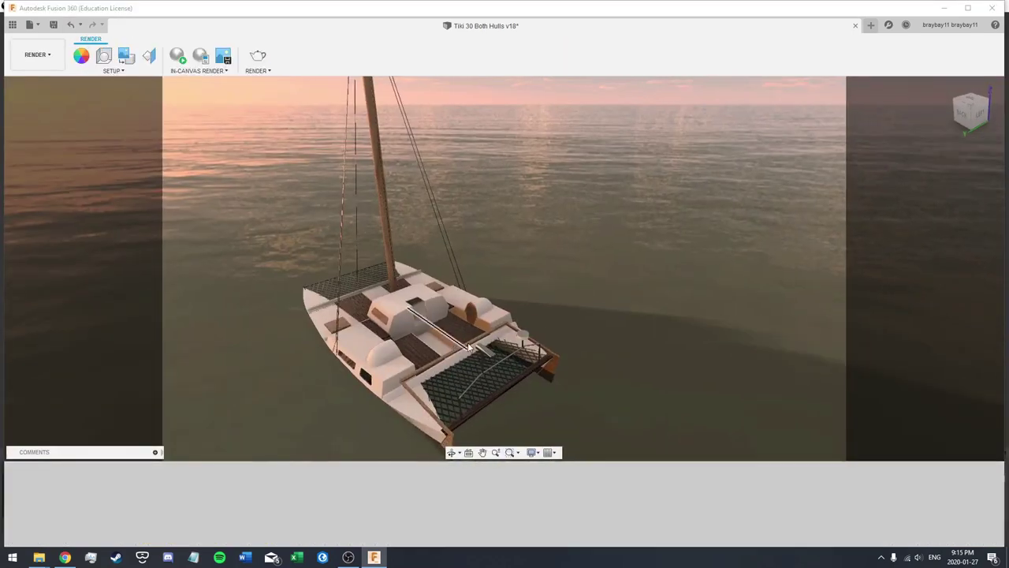
left_click(978, 114)
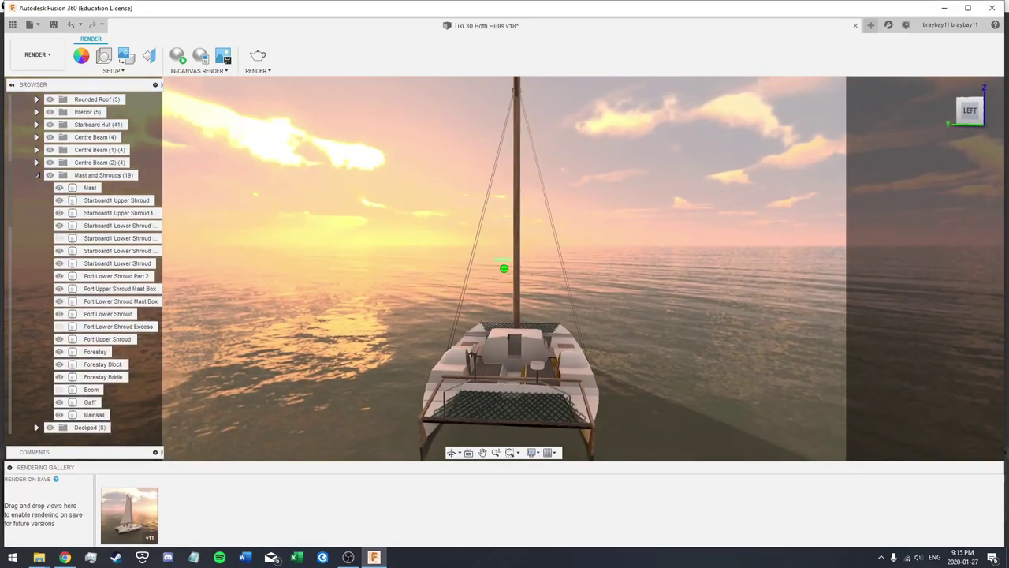
middle_click_drag(504, 268, 860, 222, "shift")
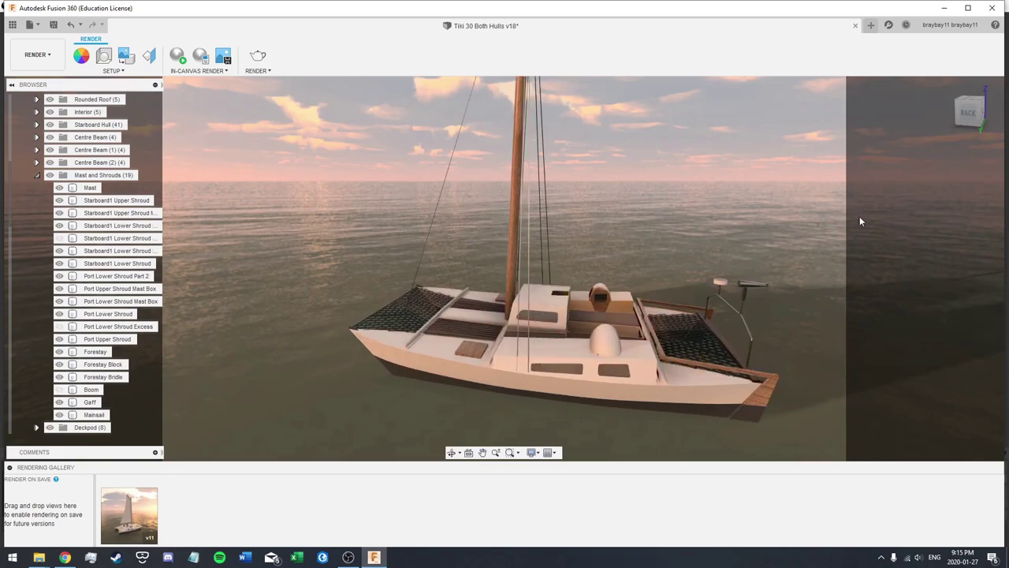
left_click(968, 117)
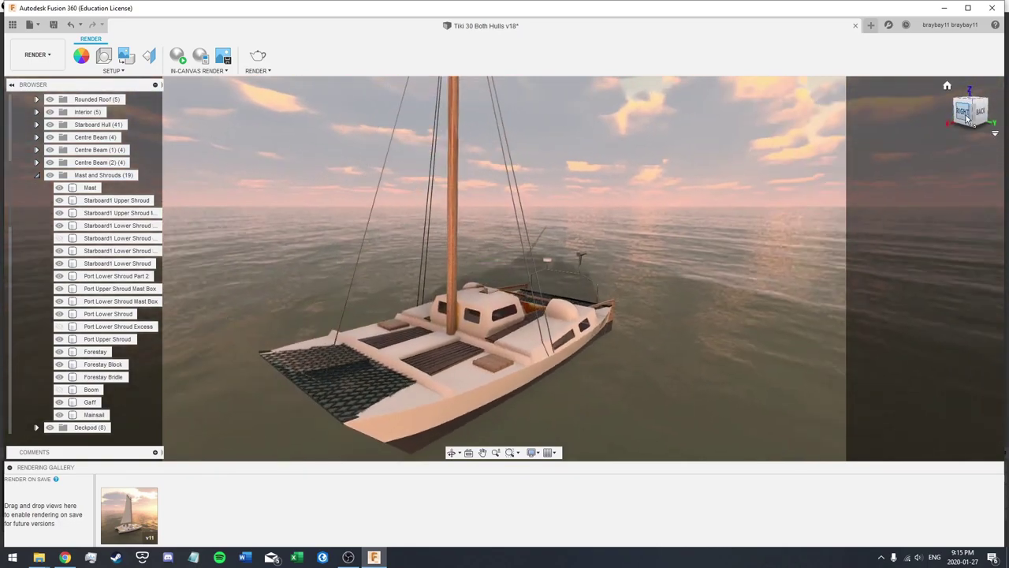
mouse_move(961, 123)
left_mouse_down()
mouse_move(987, 109)
mouse_move(964, 126)
left_mouse_up()
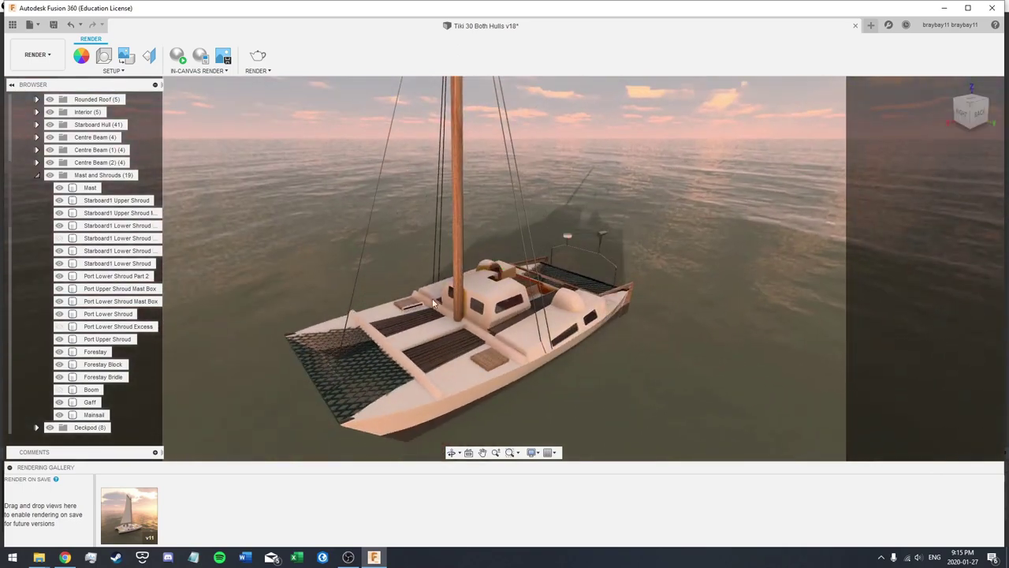
- Inspect the deckpod's interior in the rendered view, looking aft through its doorway and side windows
scroll(434, 303, "up", 10)
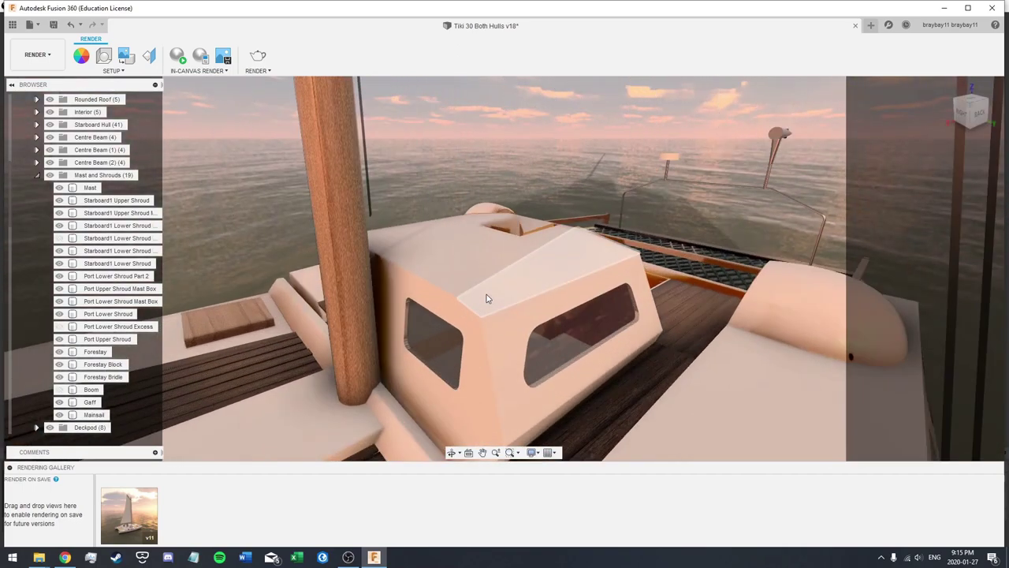
scroll(486, 298, "up", 5)
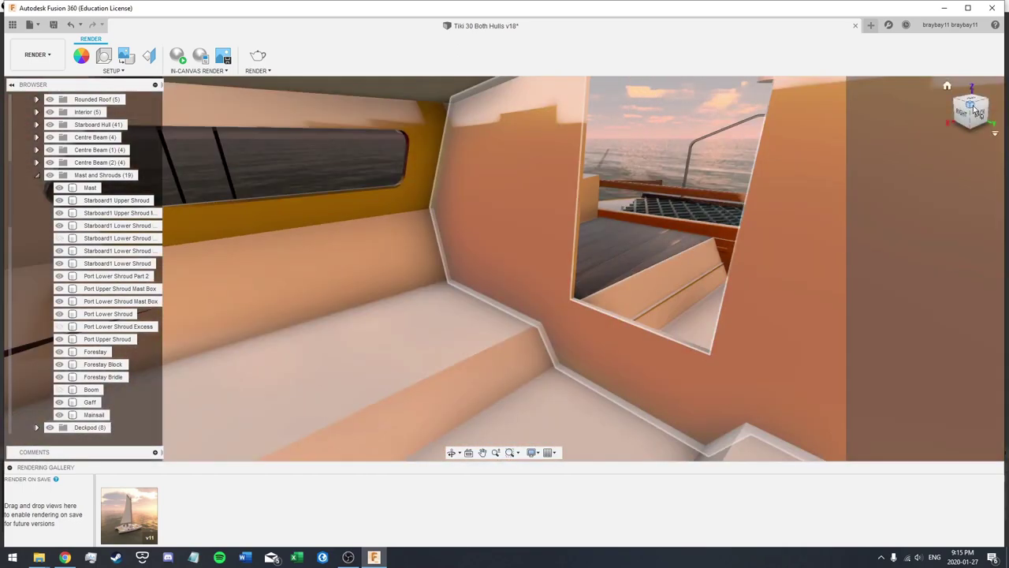
mouse_move(973, 103)
left_mouse_down()
mouse_move(908, 96)
mouse_move(990, 103)
left_mouse_up()
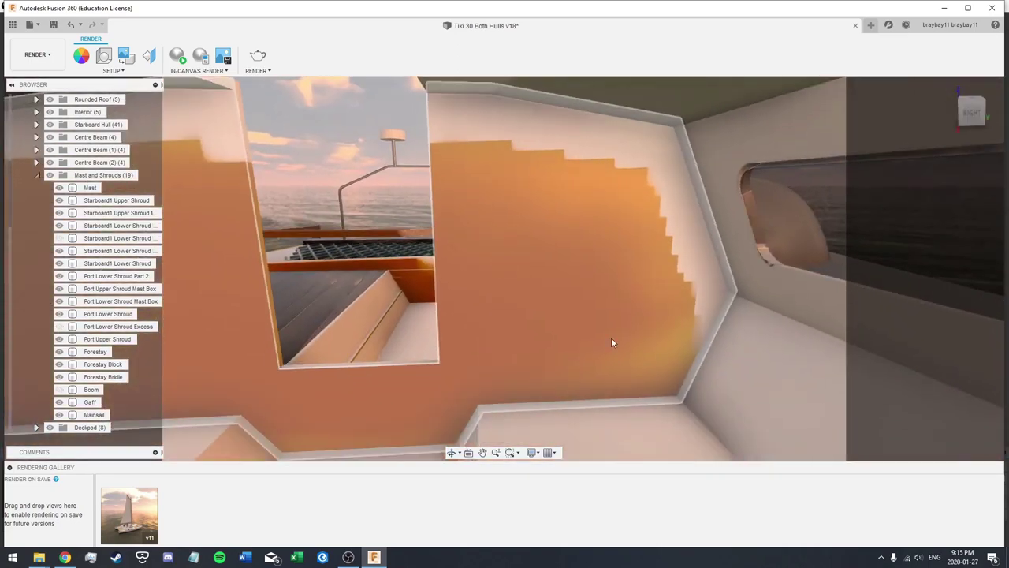
scroll(562, 351, "up", 3)
scroll(518, 358, "down", 10)
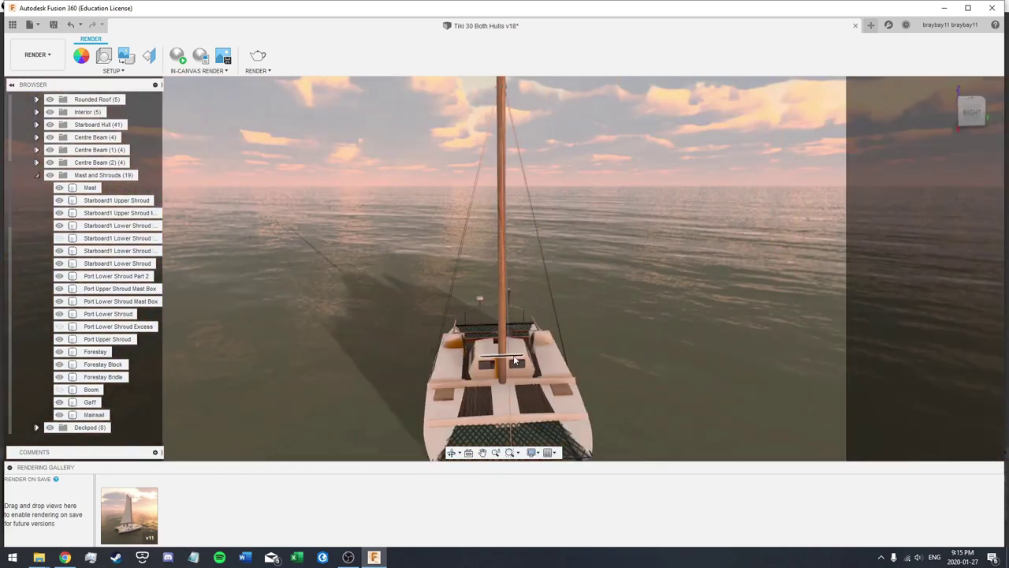
- View the whole rendered boat from the bow and the port side
scroll(302, 212, "down", 3)
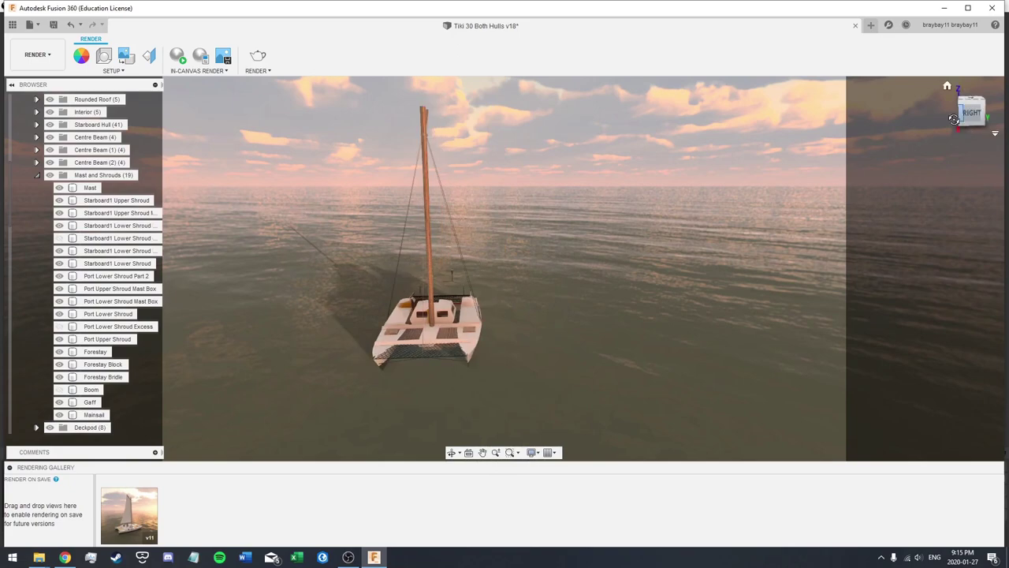
left_click_drag(954, 119, 943, 120)
scroll(528, 252, "up", 3)
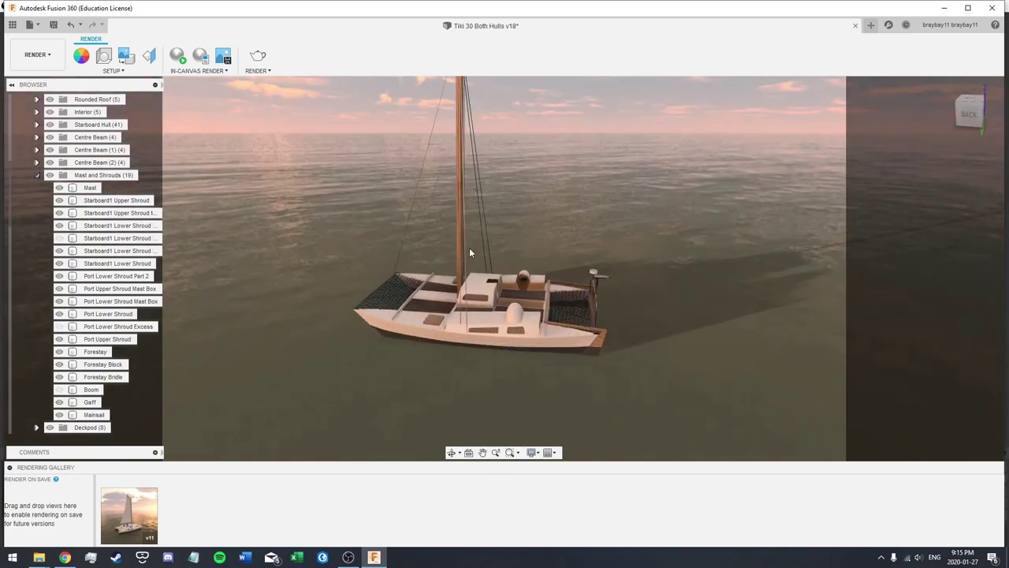
scroll(466, 258, "up", 2)
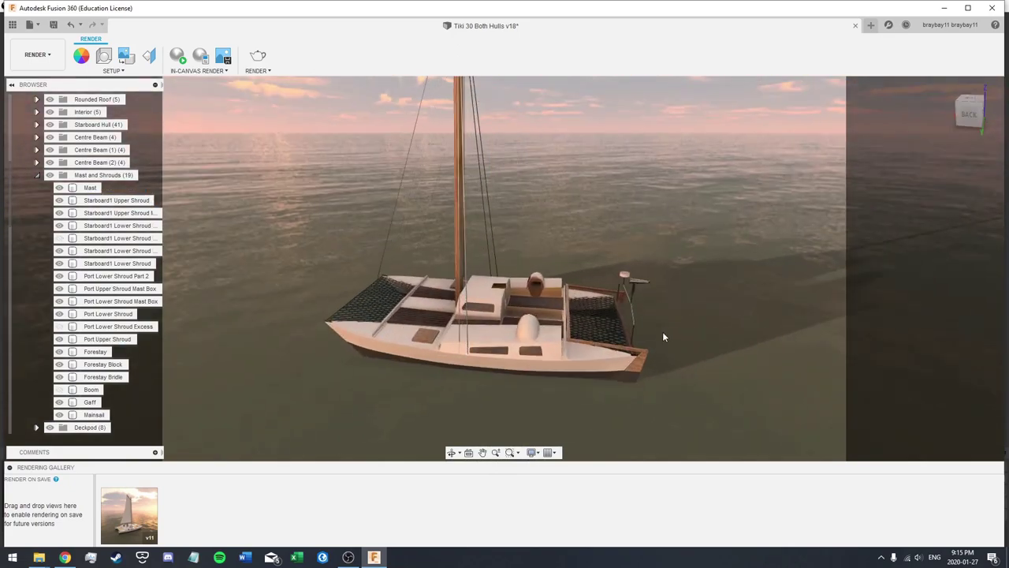